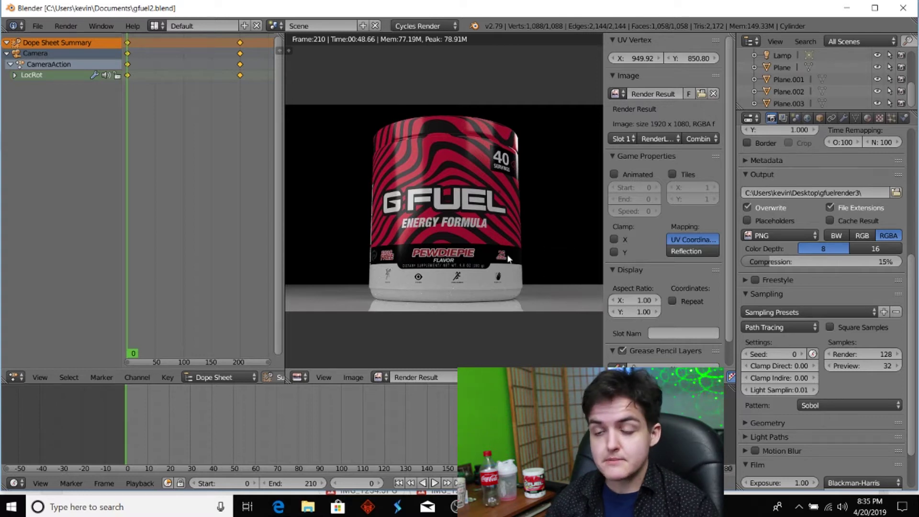
# Check the rendered PNG frames in the gfuelrender3 folder on the Desktop from the first to the last one
pyautogui.click(313, 510)
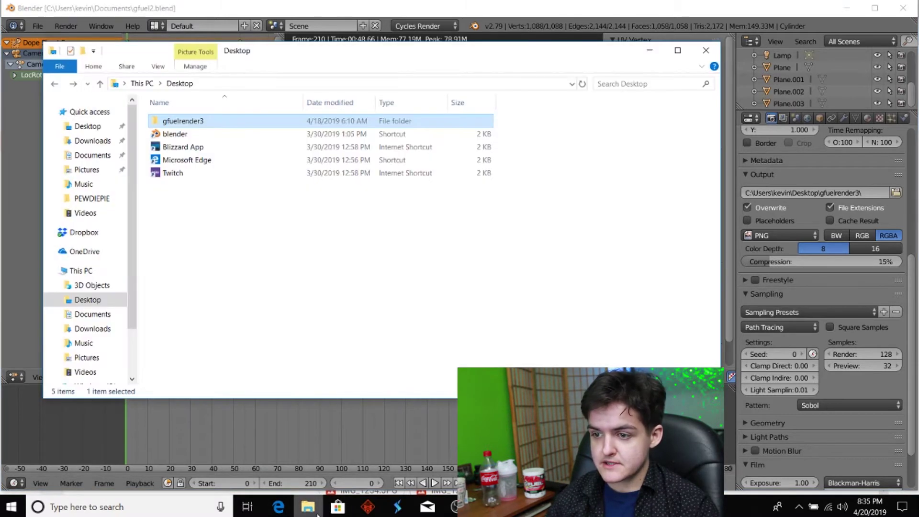
pyautogui.doubleClick(201, 124)
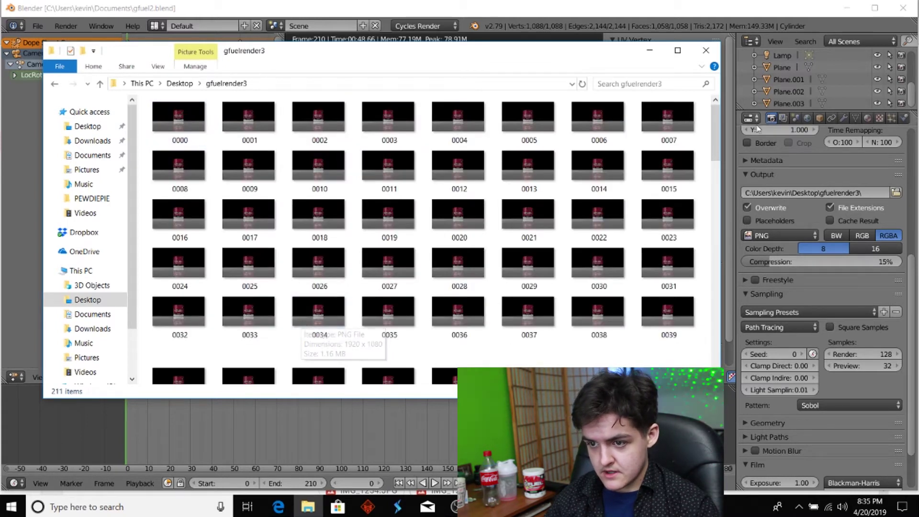
pyautogui.moveTo(716, 125); pyautogui.dragTo(716, 354)
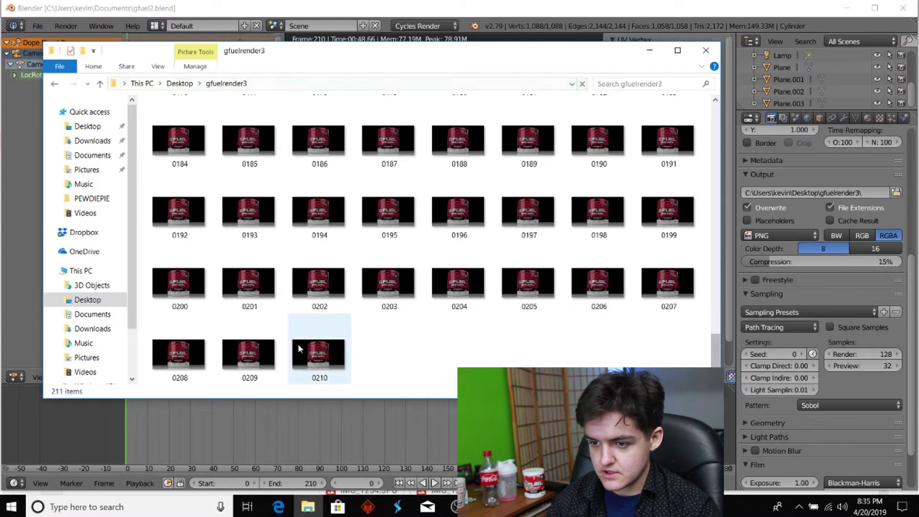
pyautogui.moveTo(716, 355); pyautogui.dragTo(721, 108)
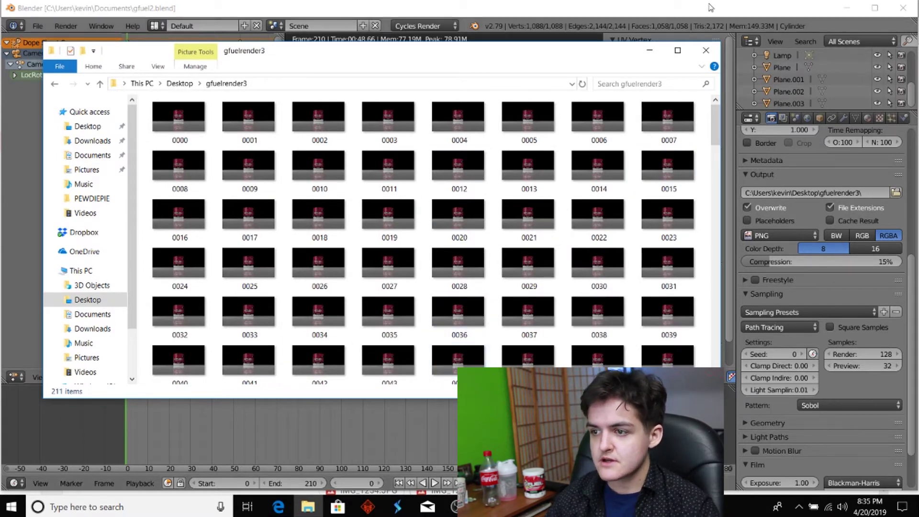
pyautogui.click(659, 53)
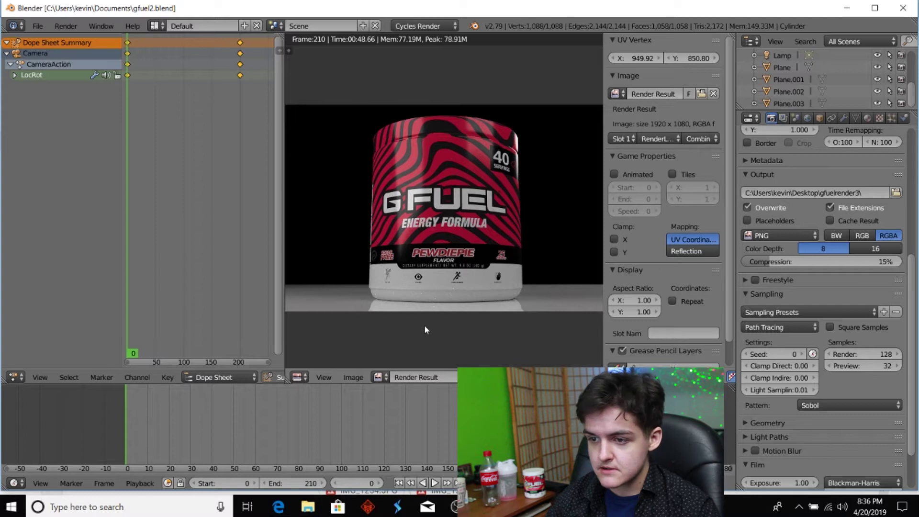
# Save the current project and start a new file from the start-up scene
pyautogui.click(38, 26)
pyautogui.click(88, 118)
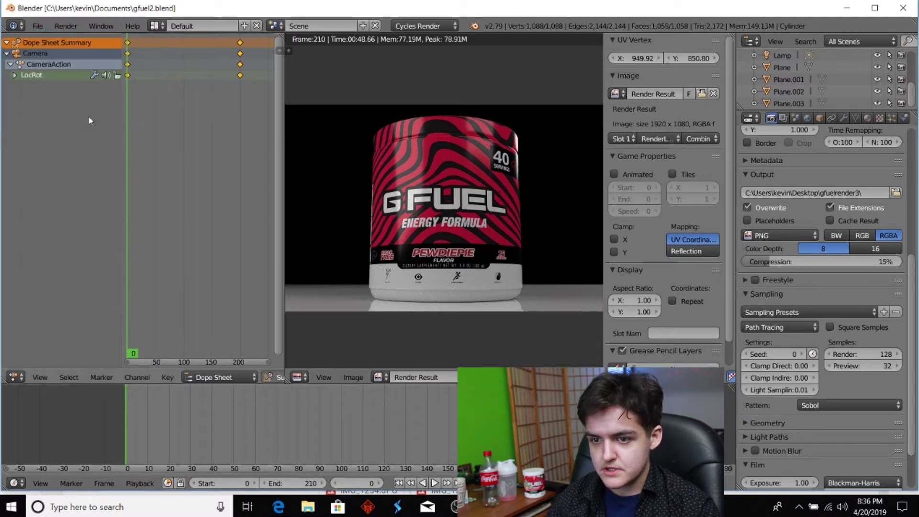
pyautogui.click(37, 27)
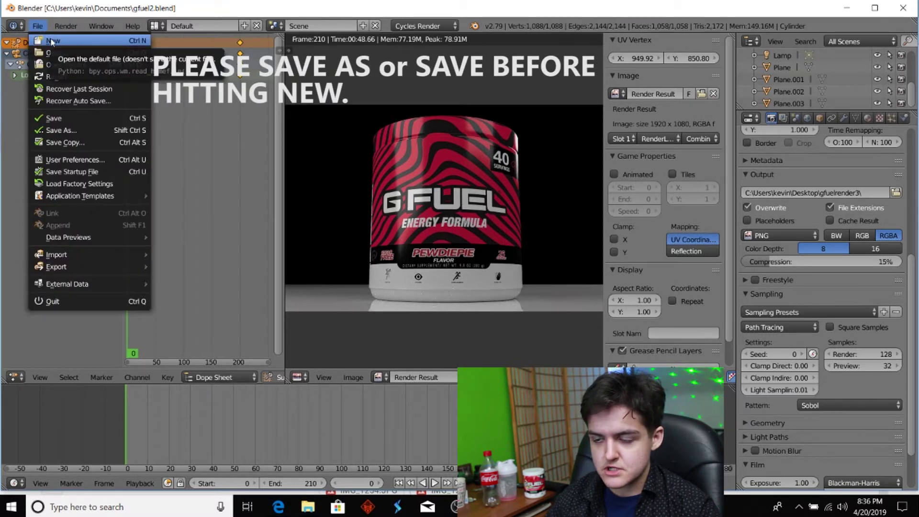
pyautogui.click(53, 41)
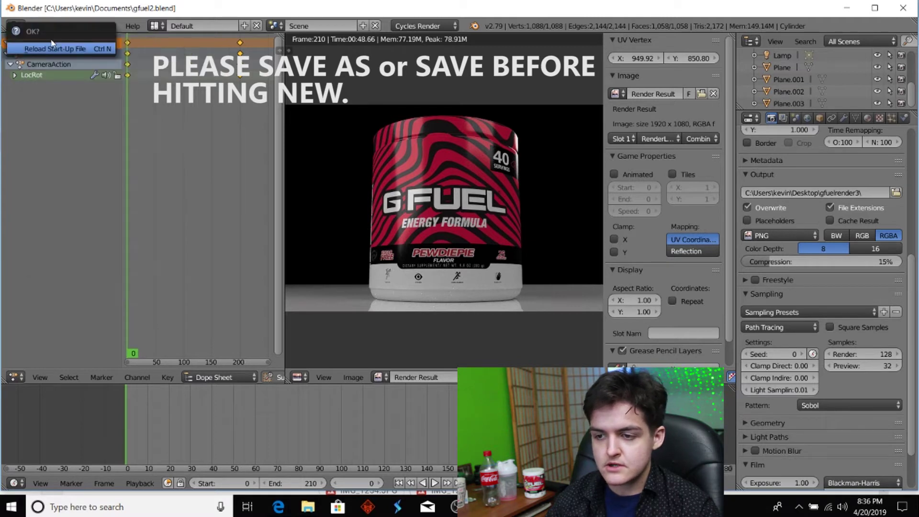
pyautogui.click(53, 48)
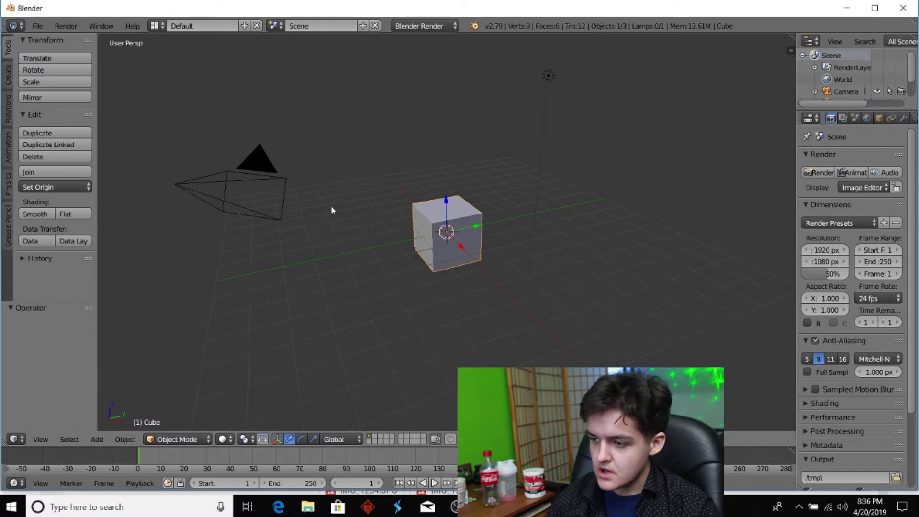
# Switch to the Video Editing layout and browse to the Desktop's gfuelrender3 folder for a new image strip
pyautogui.click(158, 26)
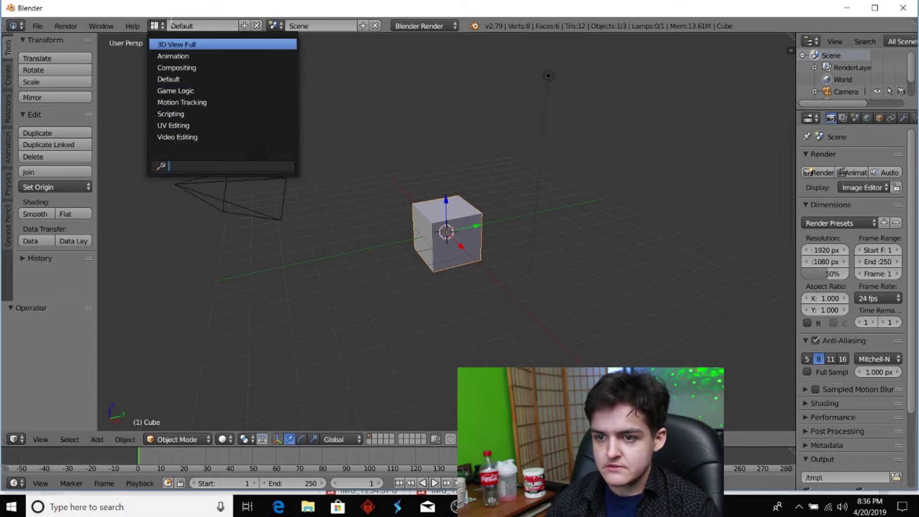
pyautogui.click(174, 138)
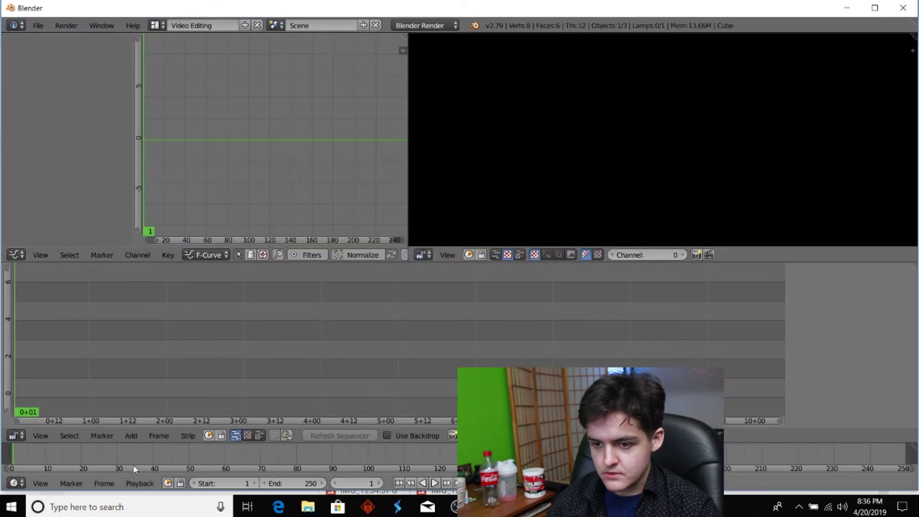
pyautogui.click(134, 437)
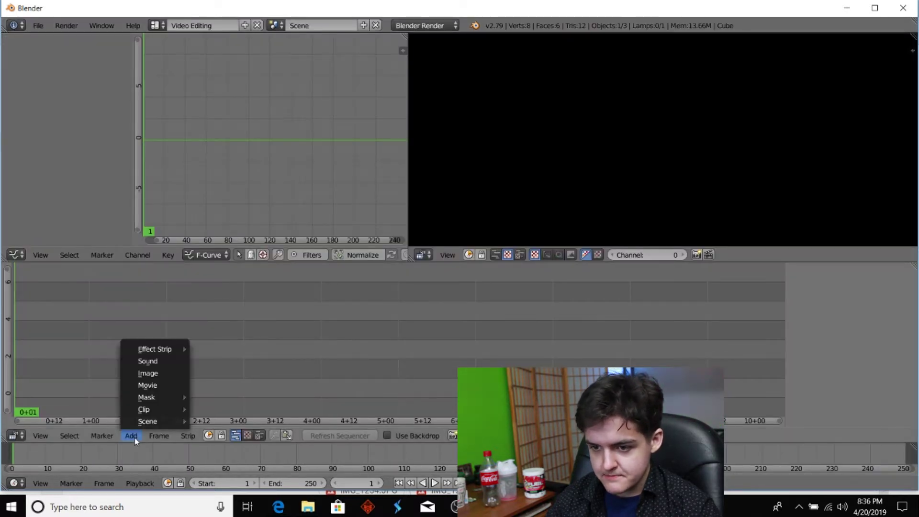
pyautogui.click(162, 374)
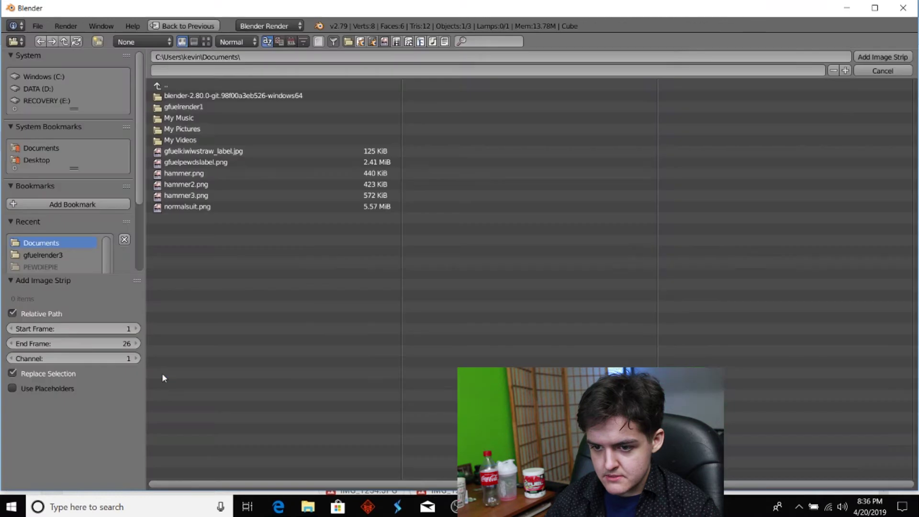
pyautogui.click(42, 160)
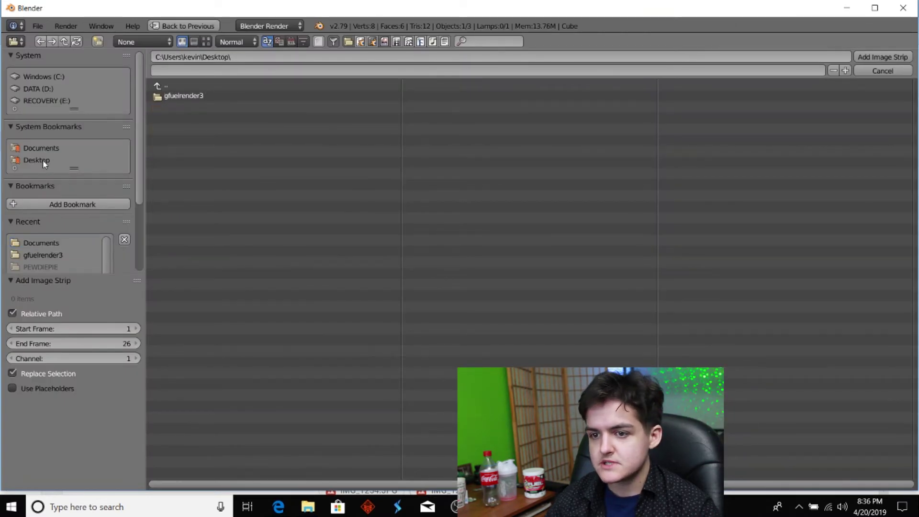
pyautogui.click(249, 100)
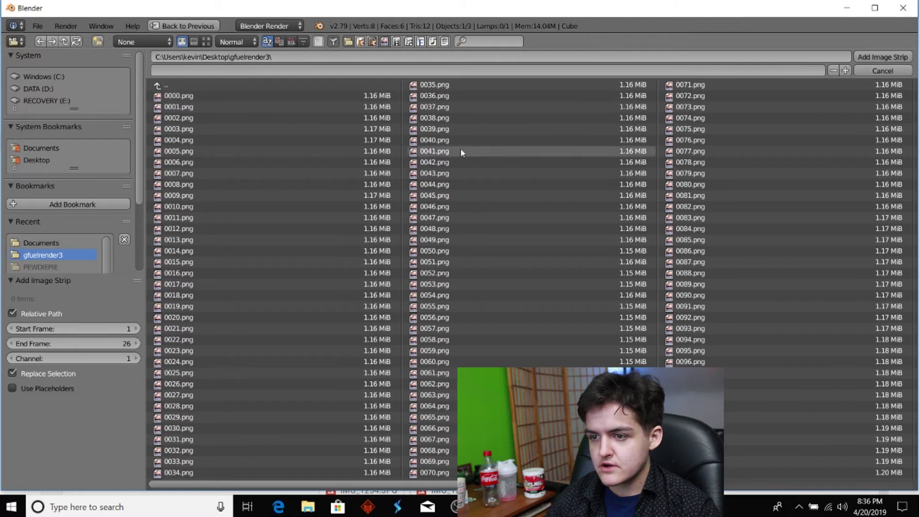
# Add all frames from 0000.png to 0210.png as one image strip and preview its playback
pyautogui.scroll(-10, 754, 458)
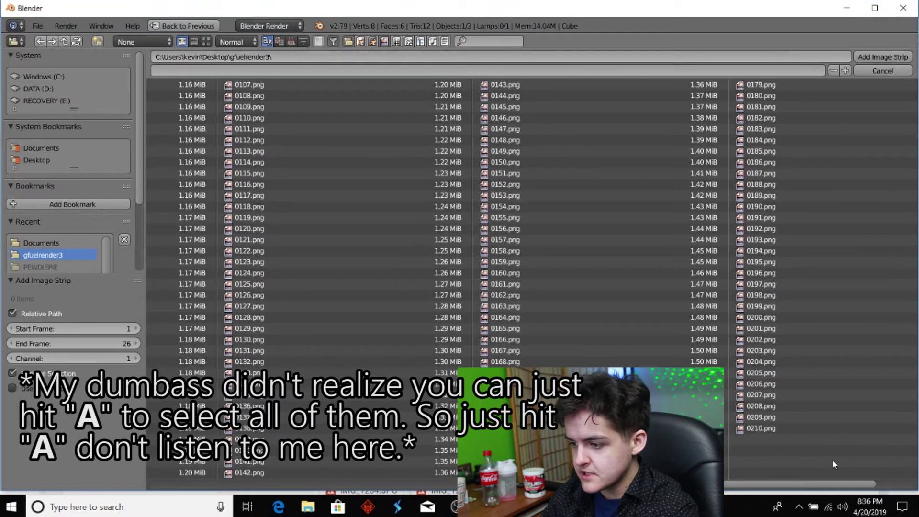
pyautogui.press('b')
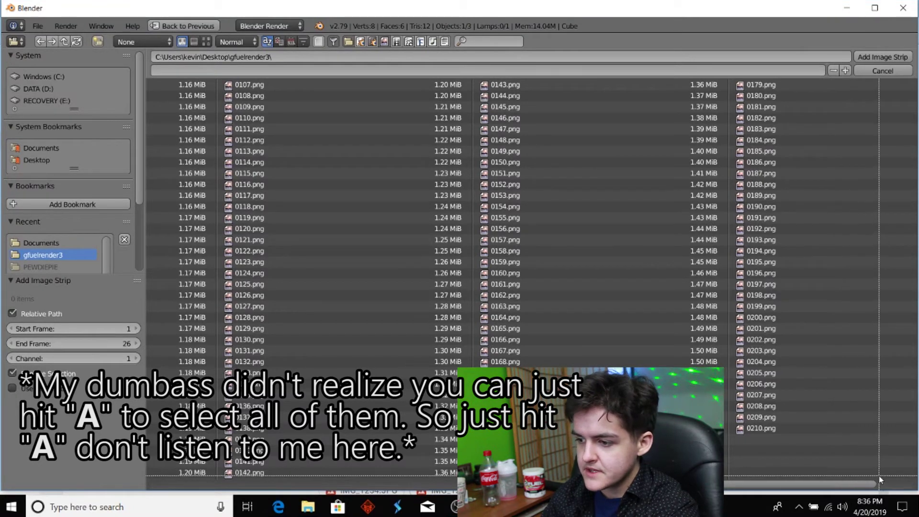
pyautogui.moveTo(879, 476); pyautogui.dragTo(99, 24)
pyautogui.scroll(5, 337, 479)
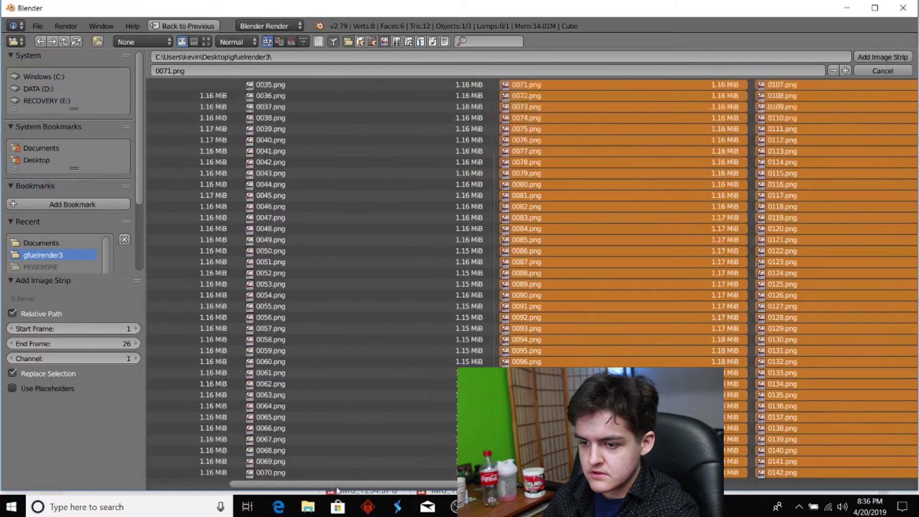
pyautogui.scroll(2, 338, 488)
pyautogui.press('b')
pyautogui.moveTo(330, 476); pyautogui.dragTo(610, 78)
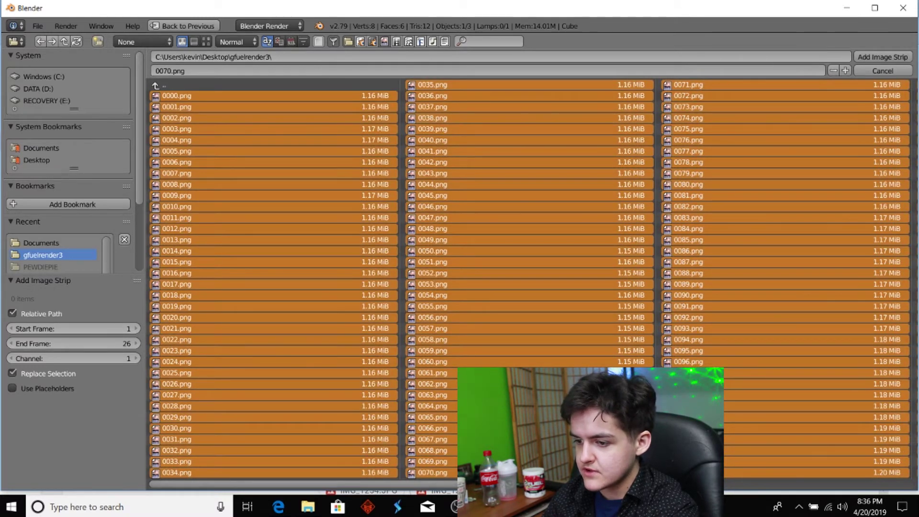
pyautogui.scroll(-5, 813, 421)
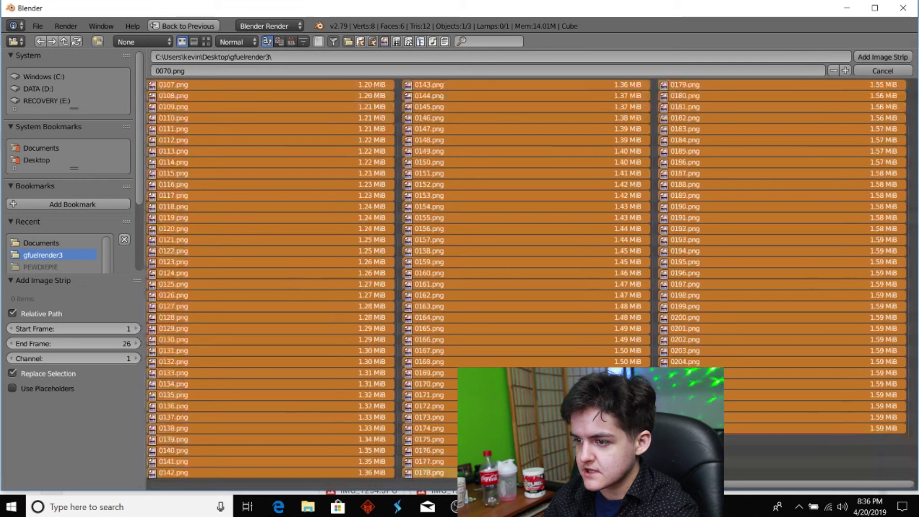
pyautogui.click(883, 57)
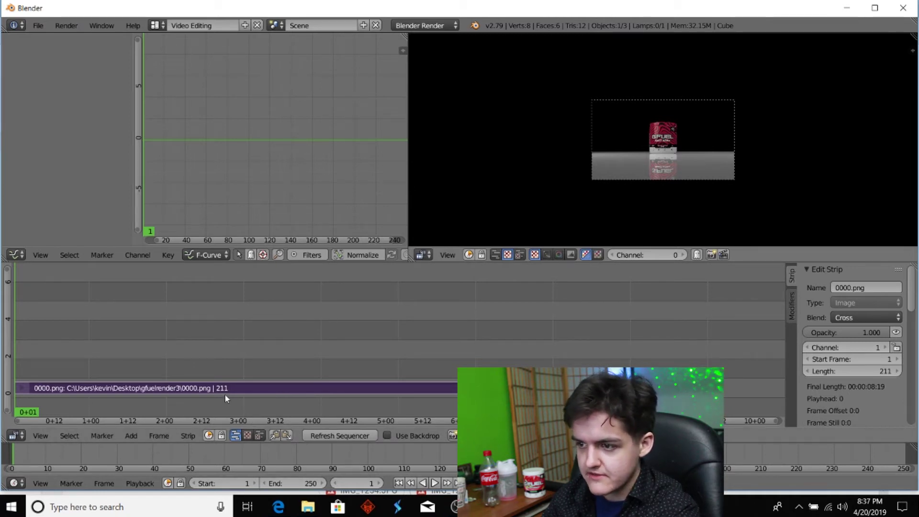
pyautogui.click(435, 483)
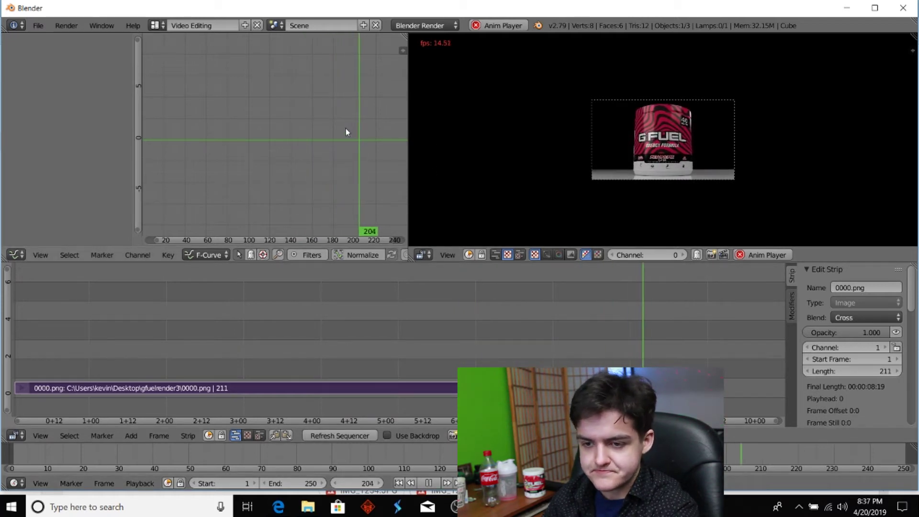
pyautogui.click(430, 487)
# Return to the Default layout and set the render resolution scale to 100% and the end frame to 211
pyautogui.click(156, 26)
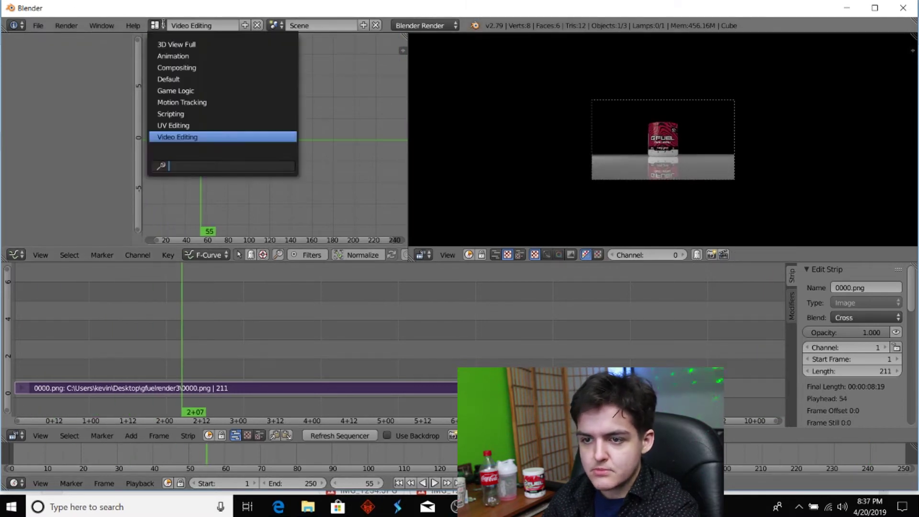
pyautogui.click(171, 79)
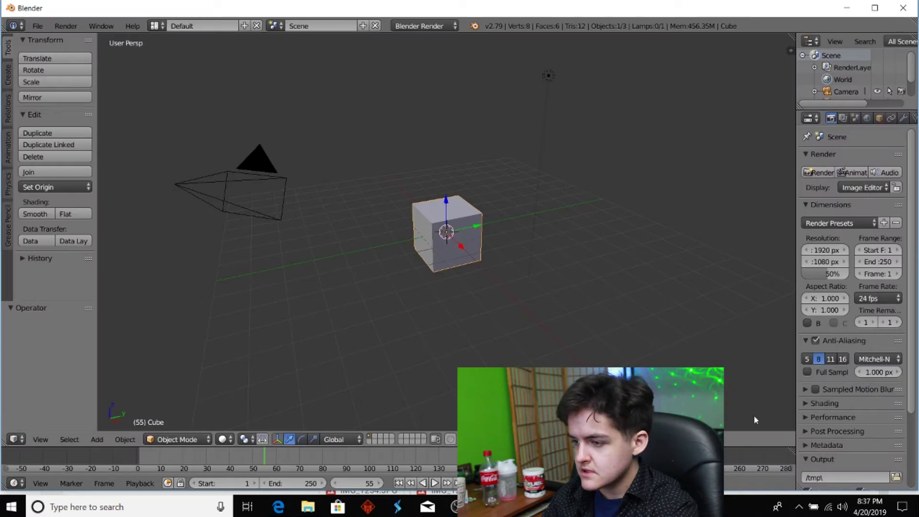
pyautogui.moveTo(796, 278); pyautogui.dragTo(588, 277)
pyautogui.moveTo(669, 277); pyautogui.dragTo(744, 275)
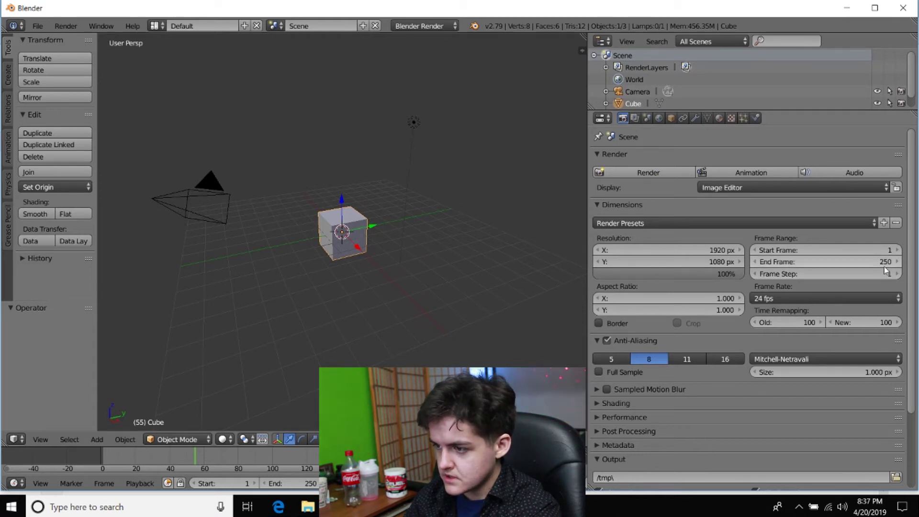
pyautogui.moveTo(887, 267); pyautogui.dragTo(888, 267)
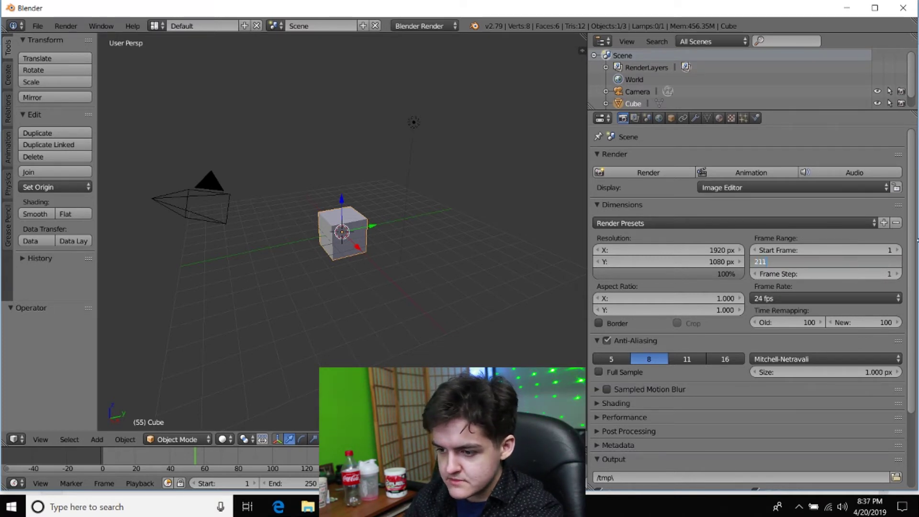
pyautogui.press('Return')
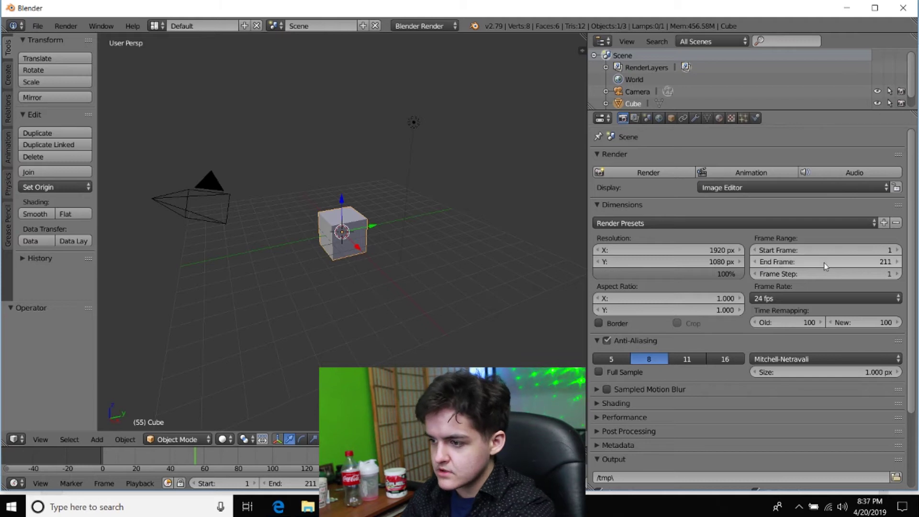
# Set the render output path to the Desktop folder
pyautogui.scroll(-5, 898, 388)
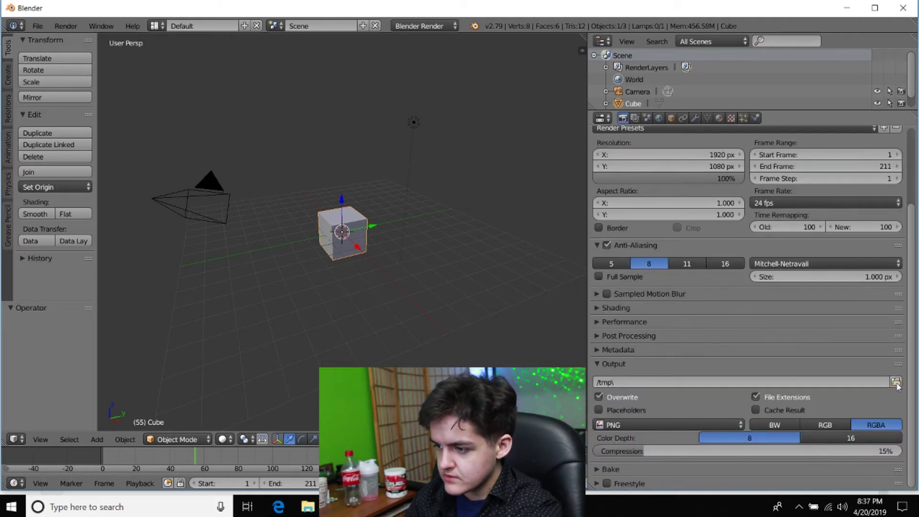
pyautogui.click(895, 382)
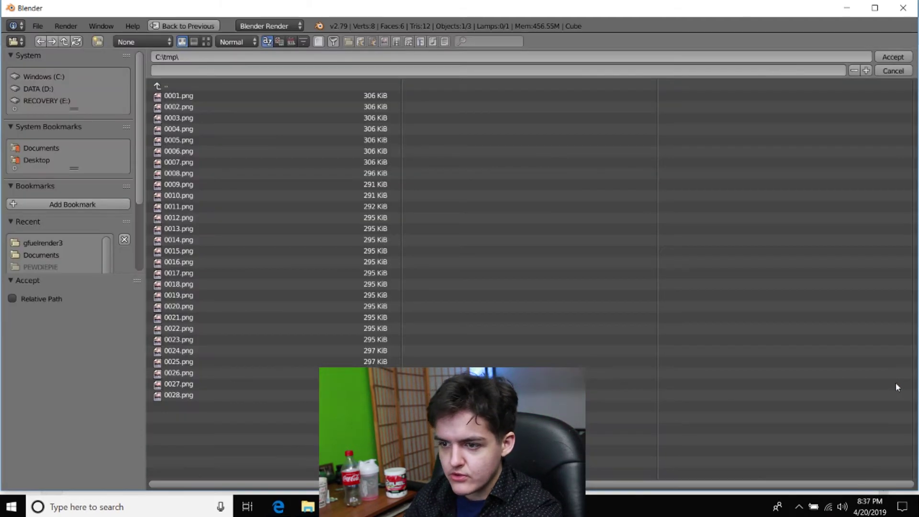
pyautogui.click(158, 88)
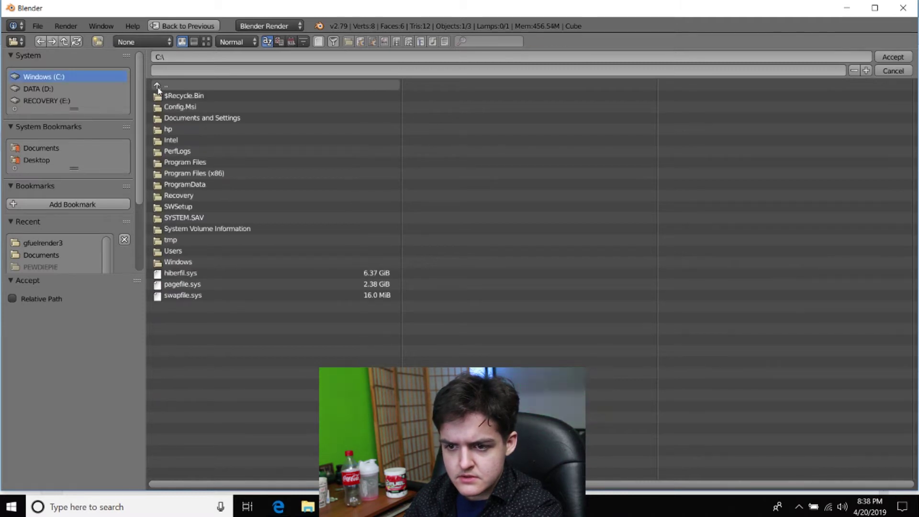
pyautogui.click(39, 160)
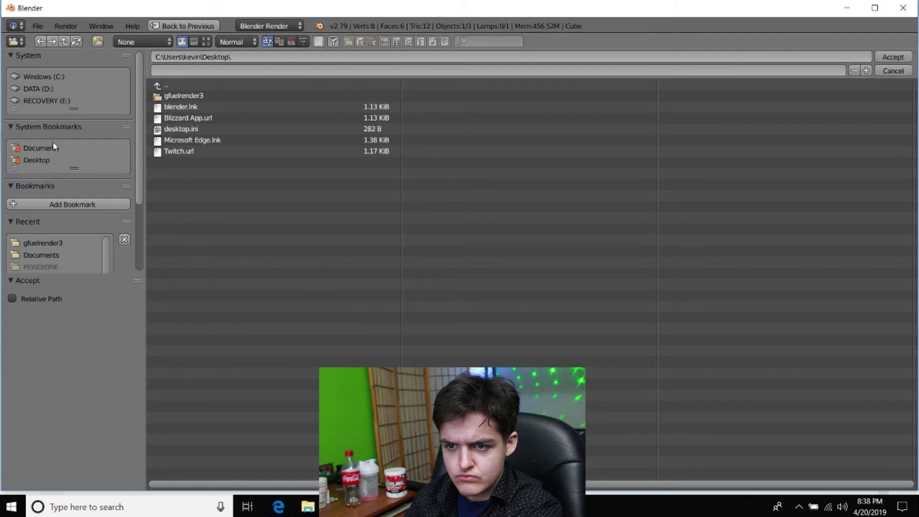
pyautogui.click(245, 93)
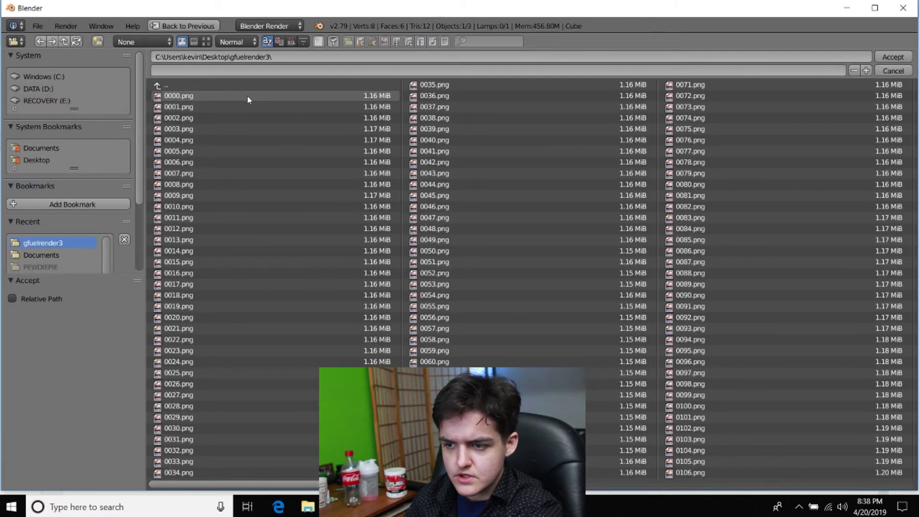
pyautogui.scroll(-2, 602, 481)
pyautogui.scroll(-4, 602, 476)
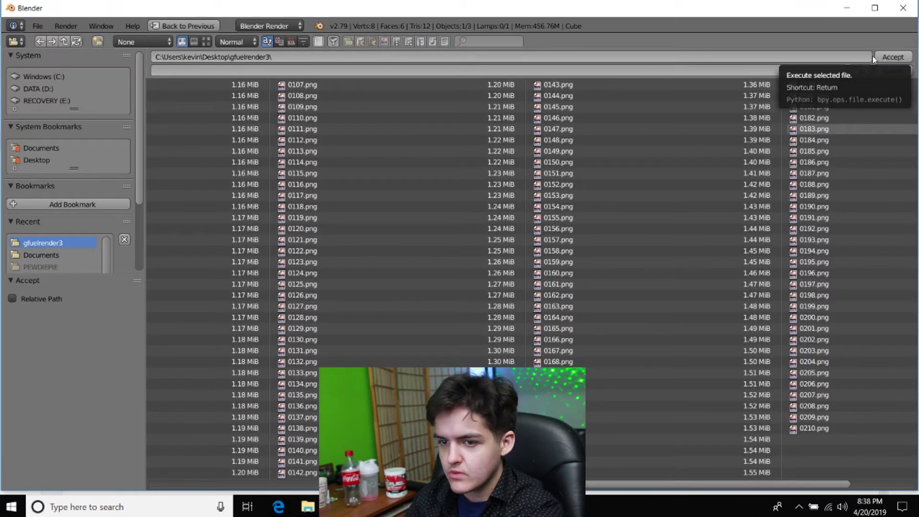
pyautogui.click(37, 160)
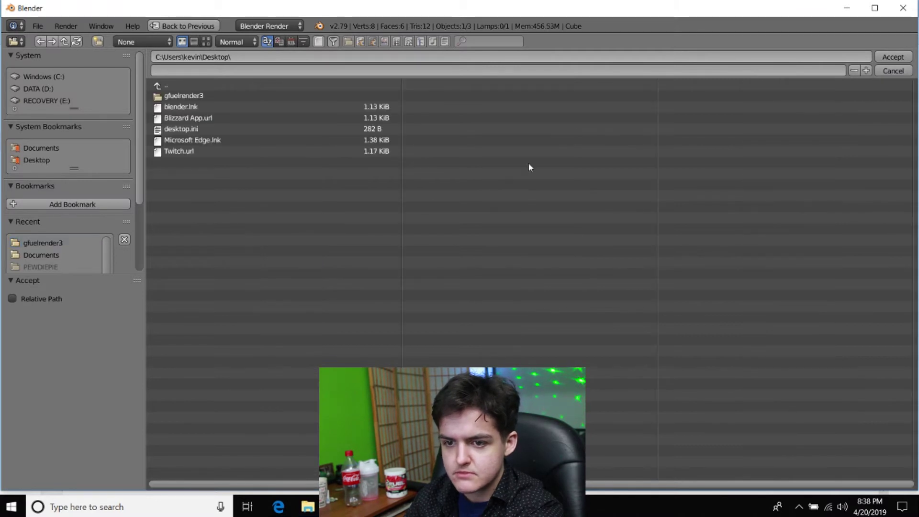
pyautogui.click(885, 60)
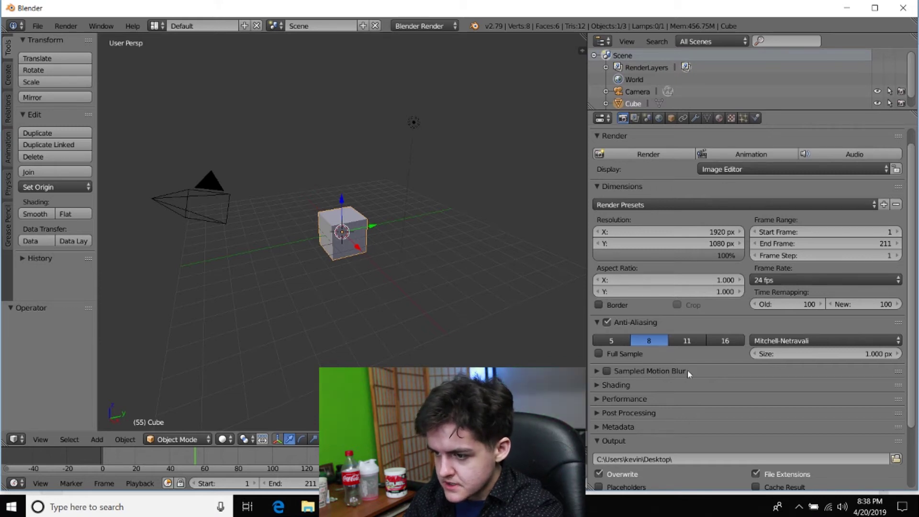
# Set the render output format to FFmpeg video with the MPEG-4 container in the encoding settings
pyautogui.scroll(-4, 687, 370)
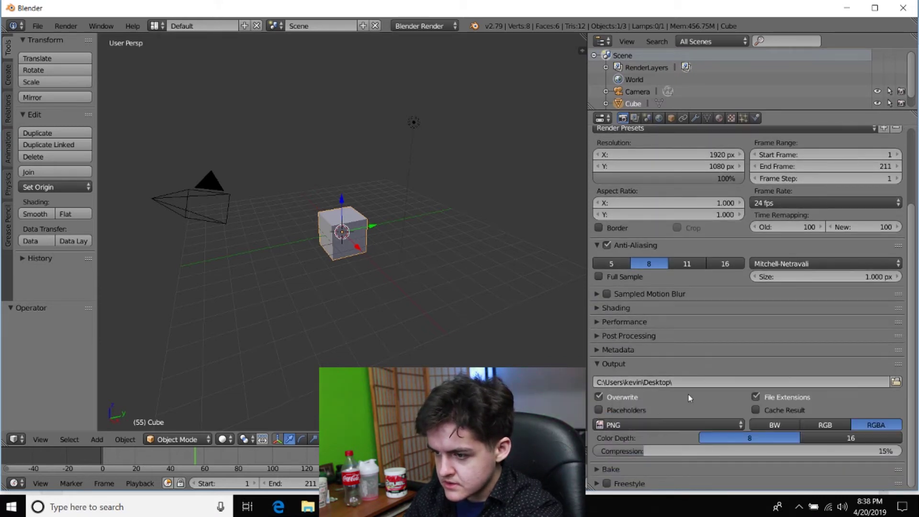
pyautogui.click(662, 427)
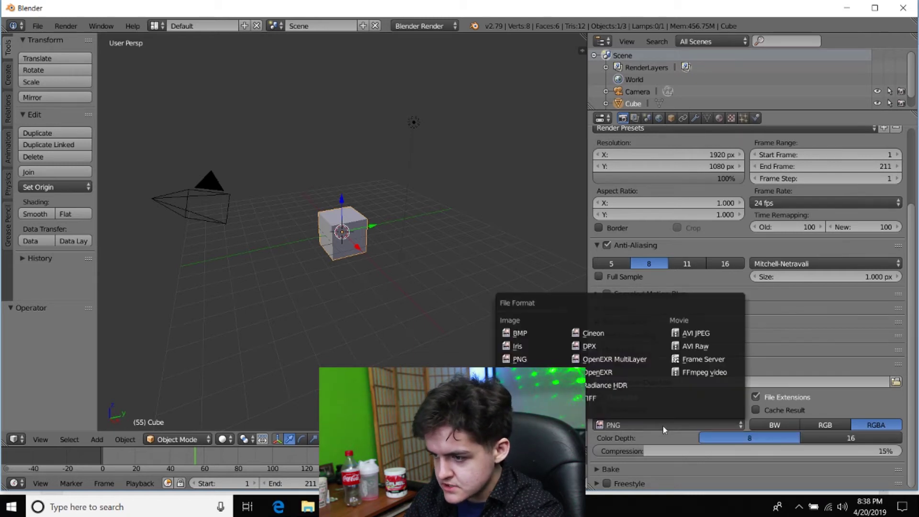
pyautogui.click(711, 374)
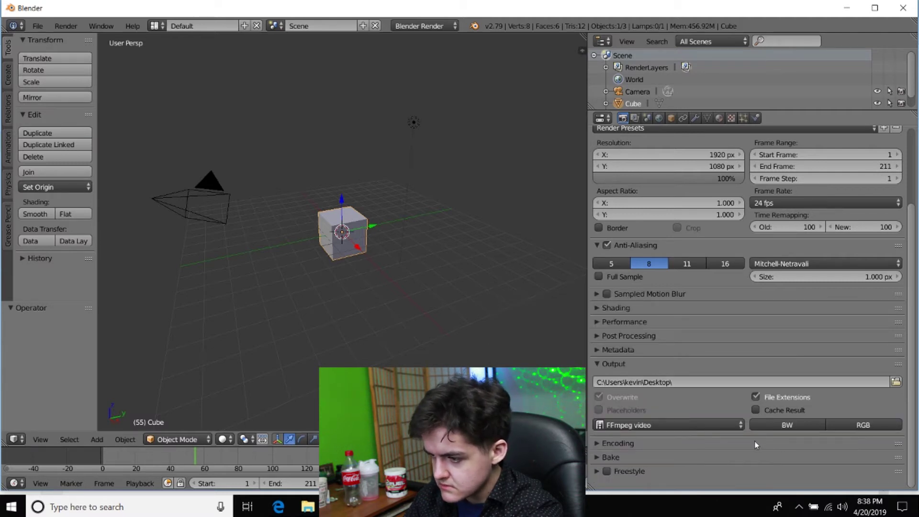
pyautogui.click(598, 444)
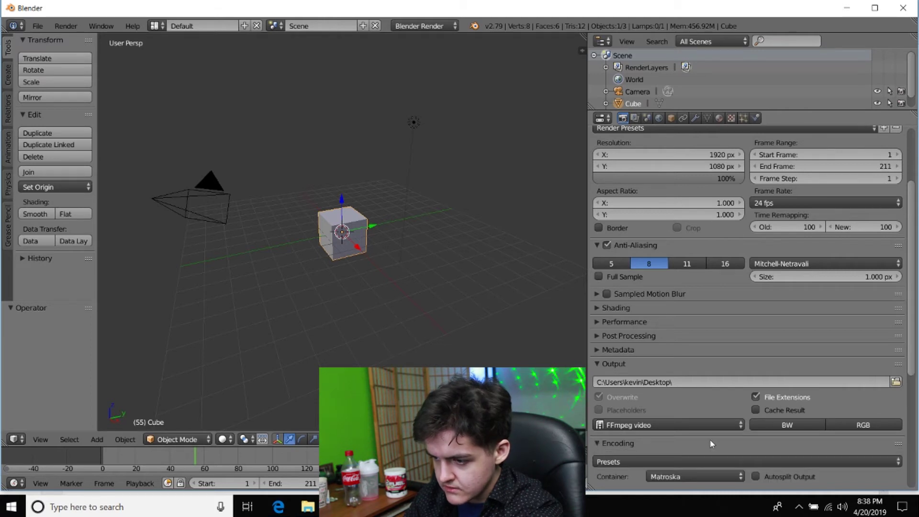
pyautogui.scroll(-6, 694, 383)
pyautogui.click(694, 361)
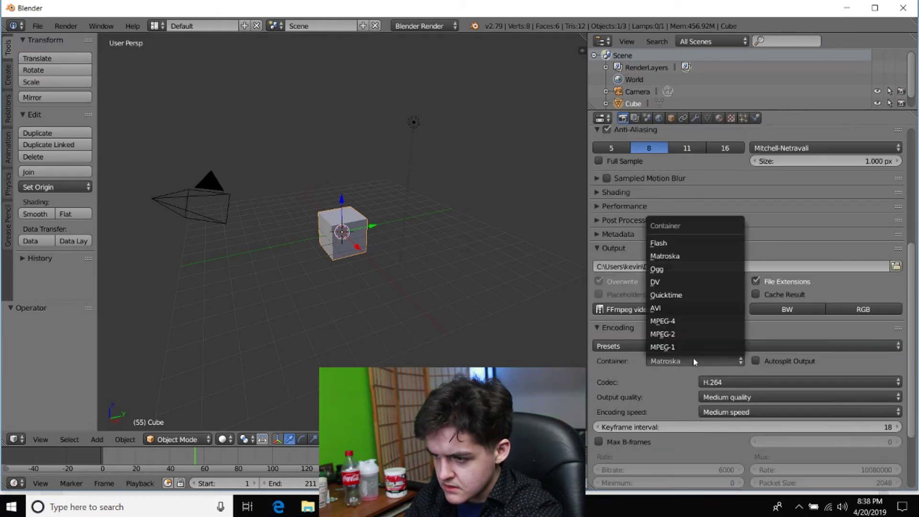
pyautogui.click(675, 321)
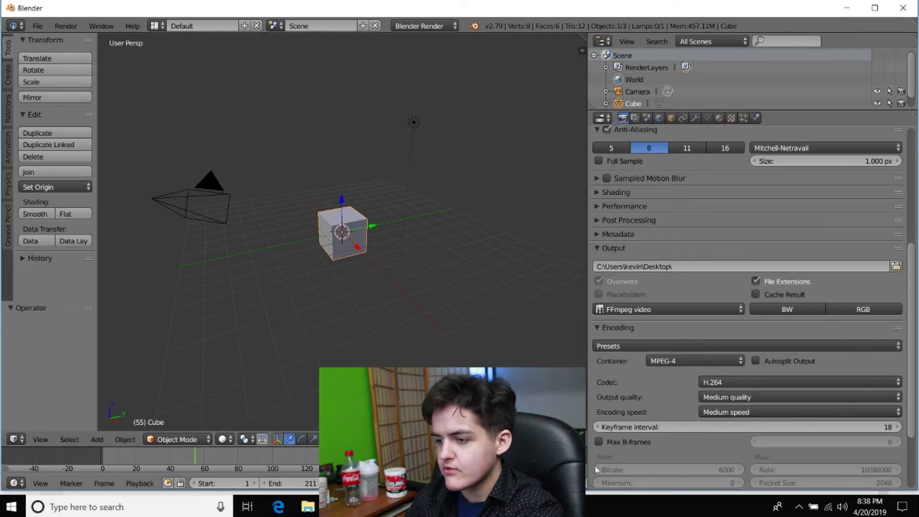
# Set the video output quality to High quality and render the animation
pyautogui.click(720, 397)
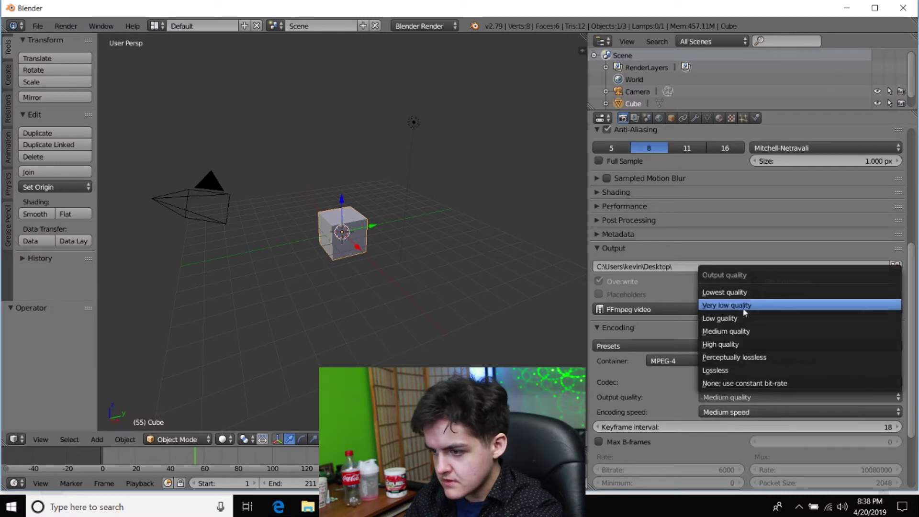
pyautogui.click(749, 344)
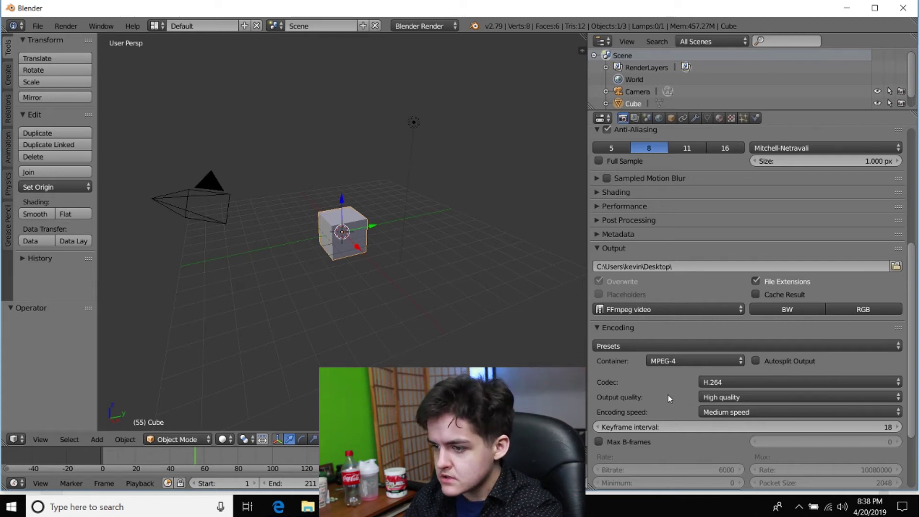
pyautogui.scroll(-2, 668, 394)
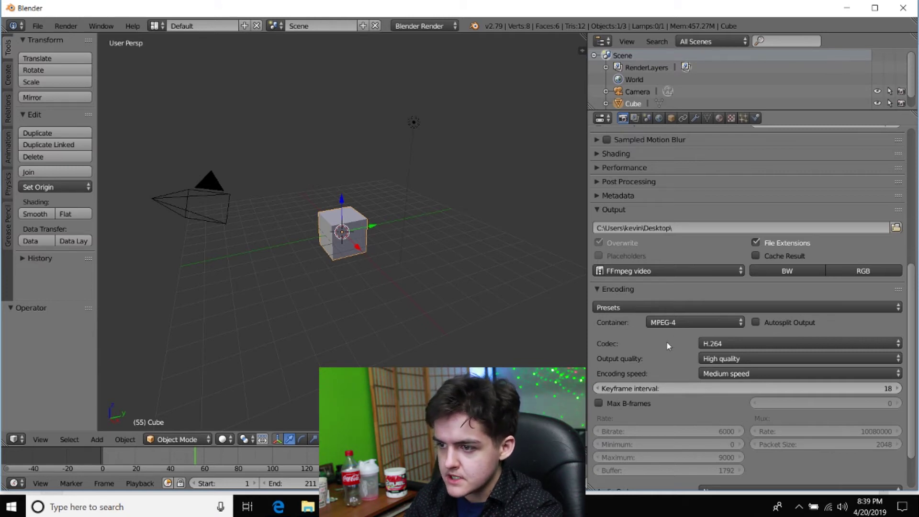
pyautogui.scroll(10, 650, 347)
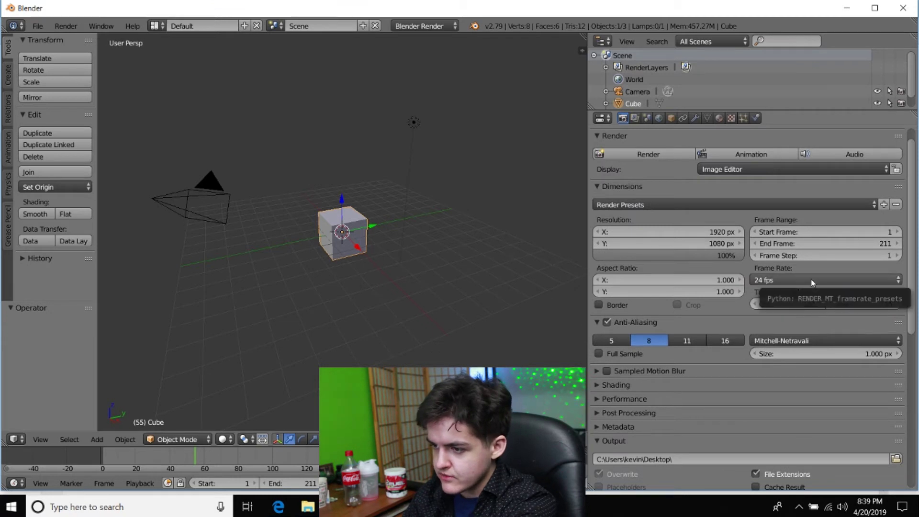
pyautogui.click(752, 155)
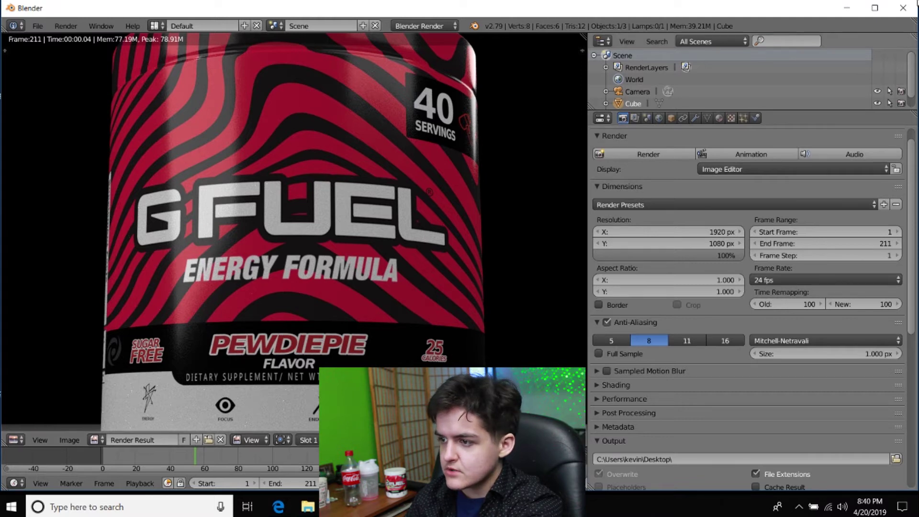
# Open the rendered 0001-0211 video from the desktop and play it back from the start
pyautogui.click(847, 10)
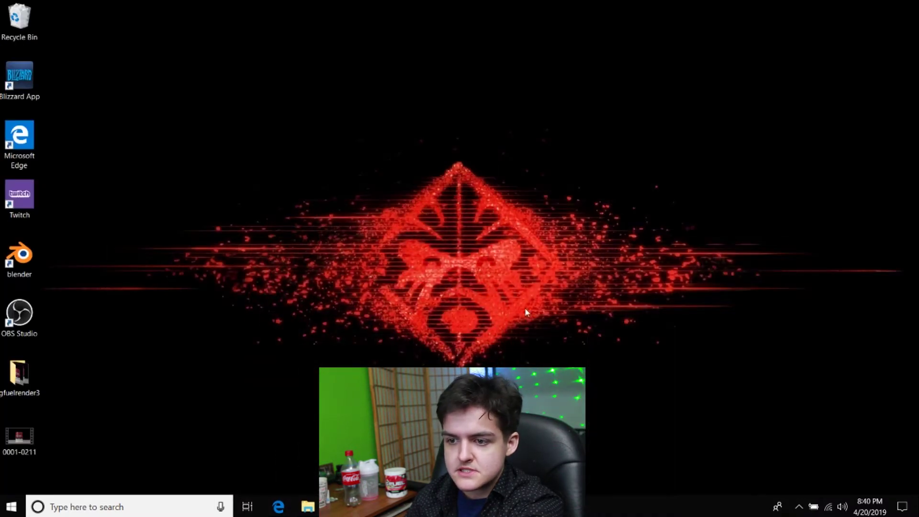
pyautogui.doubleClick(16, 448)
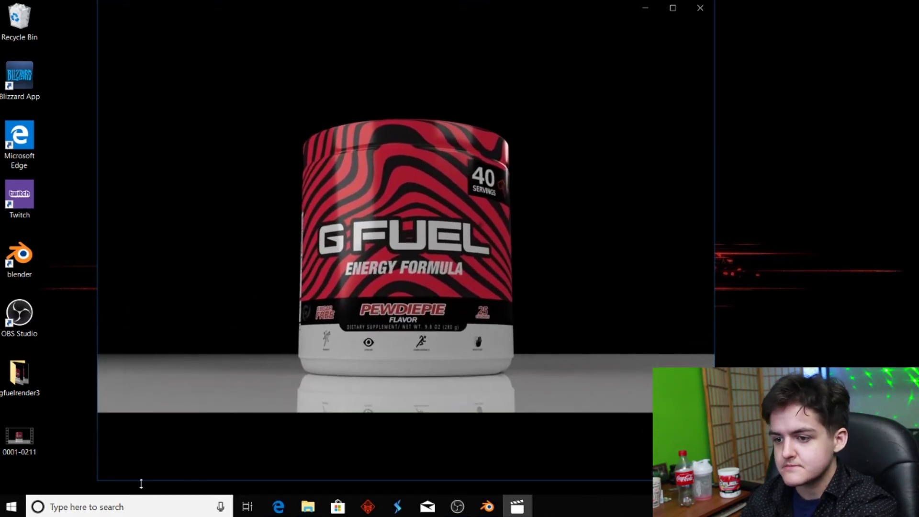
pyautogui.moveTo(140, 475)
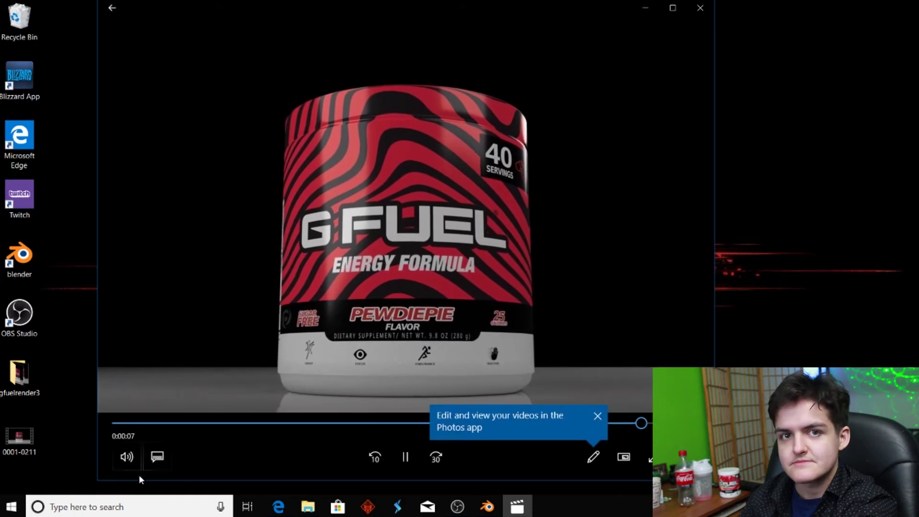
pyautogui.press('space')
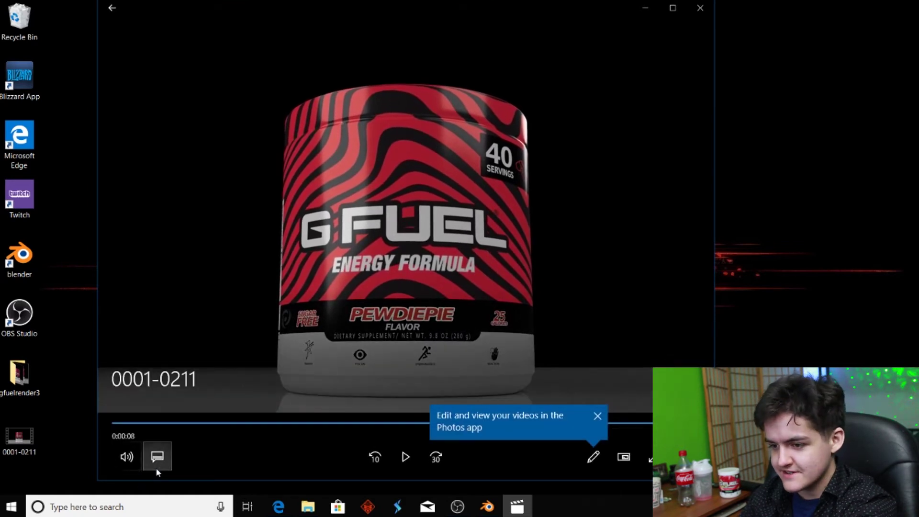
pyautogui.click(597, 416)
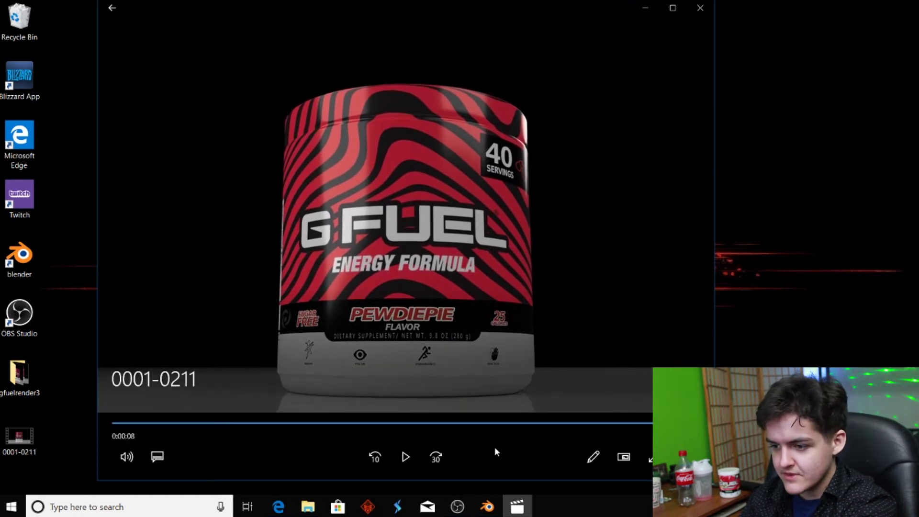
pyautogui.press('space')
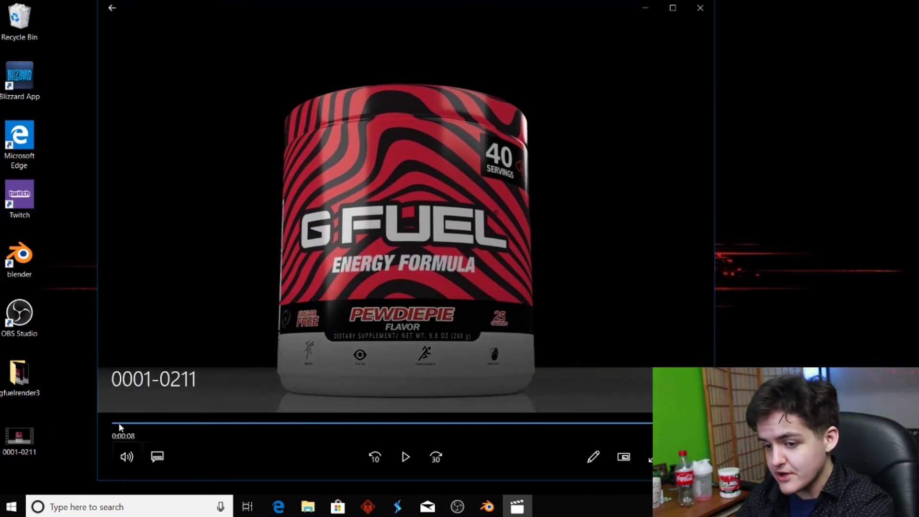
pyautogui.click(406, 457)
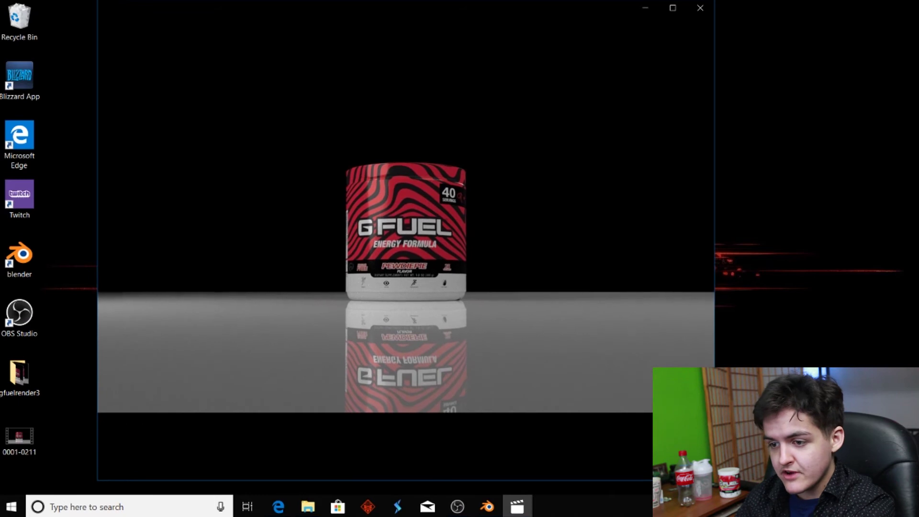
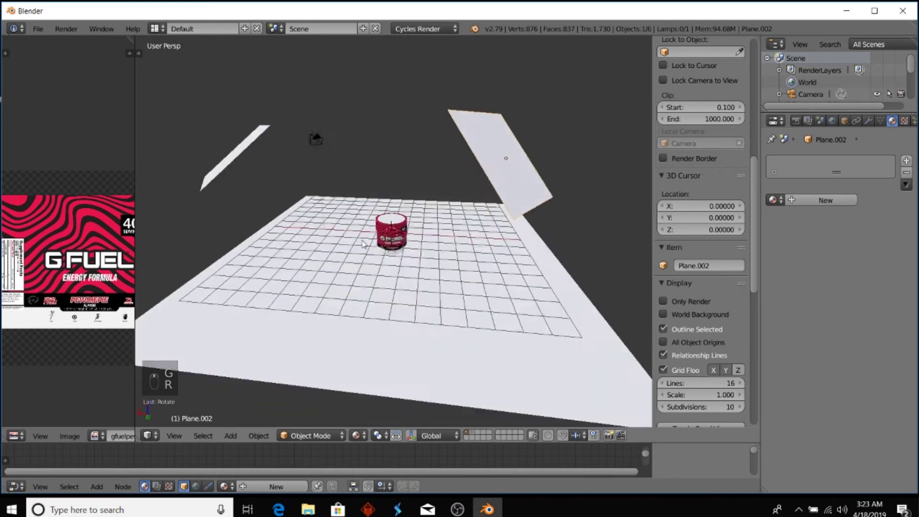
# Give the large floor plane a new material with the Glossy BSDF surface shader
pyautogui.click(823, 201)
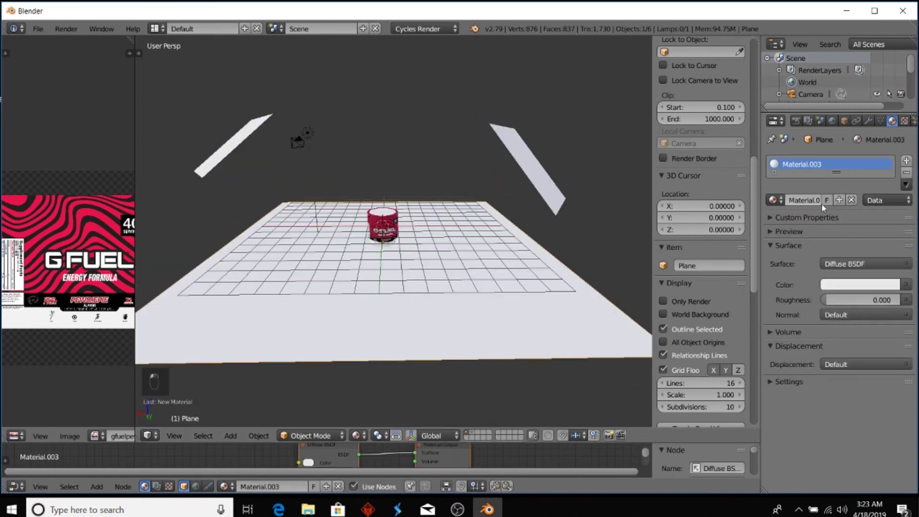
pyautogui.click(856, 264)
pyautogui.click(781, 94)
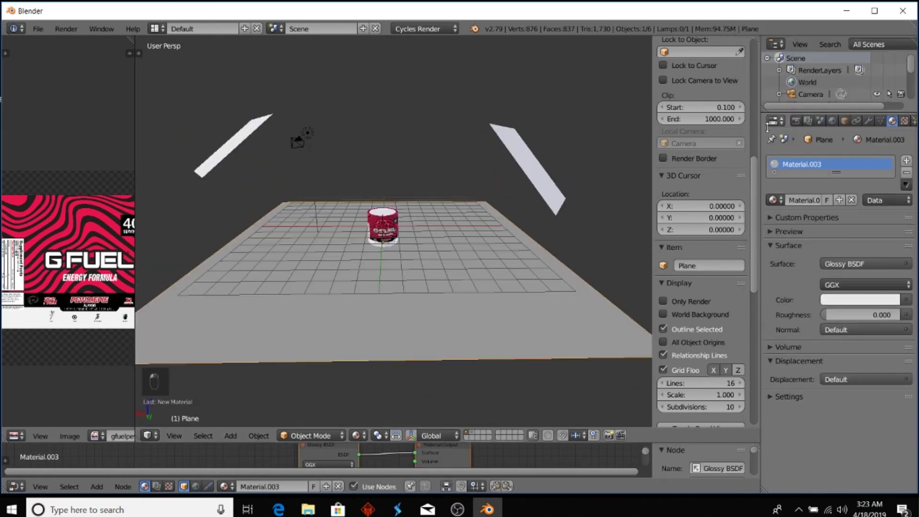
# Switch the viewport to Rendered shading and set the floor material's roughness to 0.239
pyautogui.click(361, 436)
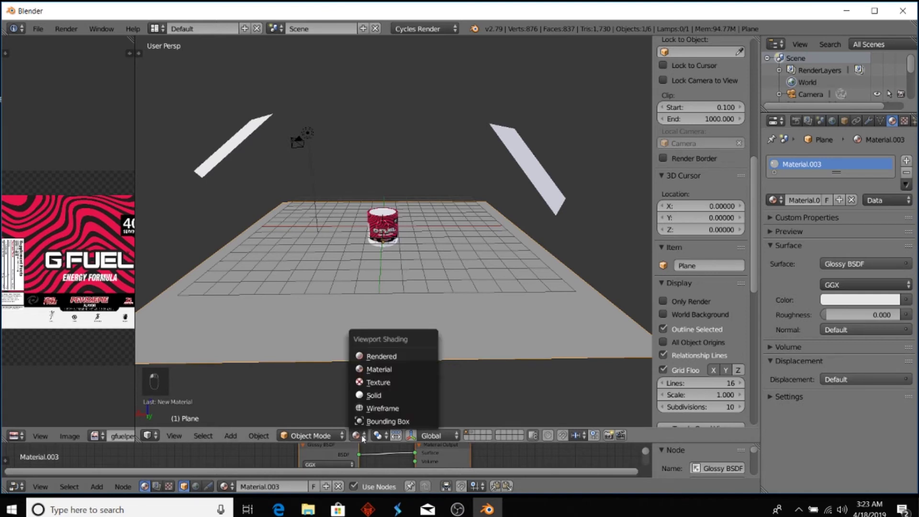
pyautogui.click(381, 356)
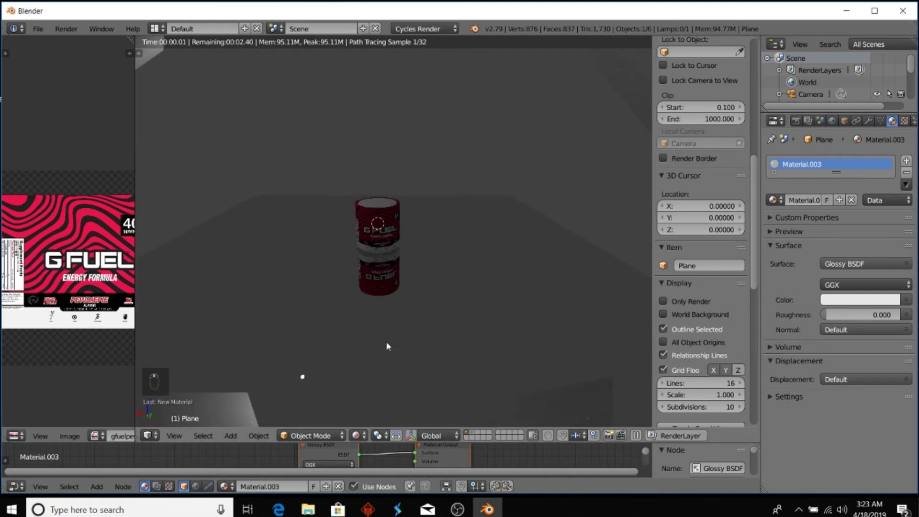
pyautogui.moveTo(843, 314)
pyautogui.mouseDown()
pyautogui.moveTo(857, 315)
pyautogui.moveTo(842, 314)
pyautogui.mouseUp()
pyautogui.moveTo(509, 227); pyautogui.dragTo(558, 226, button='middle')
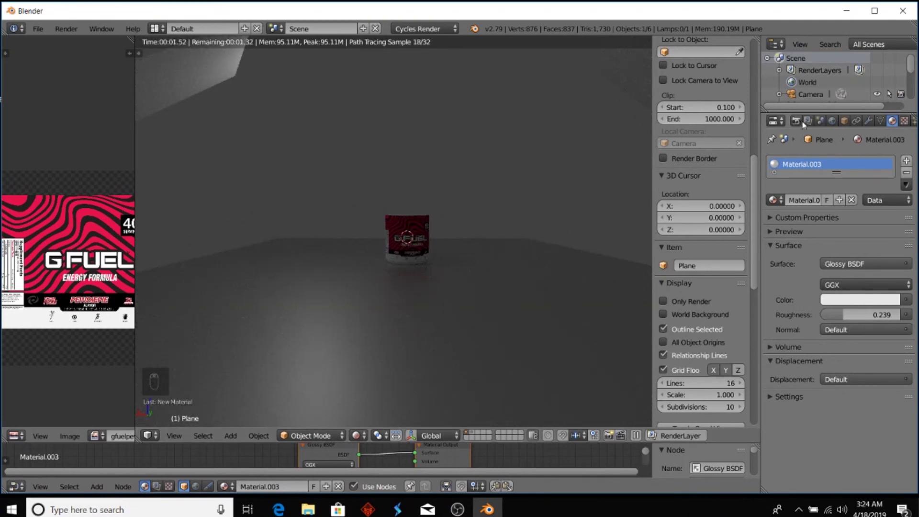
# Raise the World background strength to 4.600 to brighten the atmospheric lighting
pyautogui.click(831, 120)
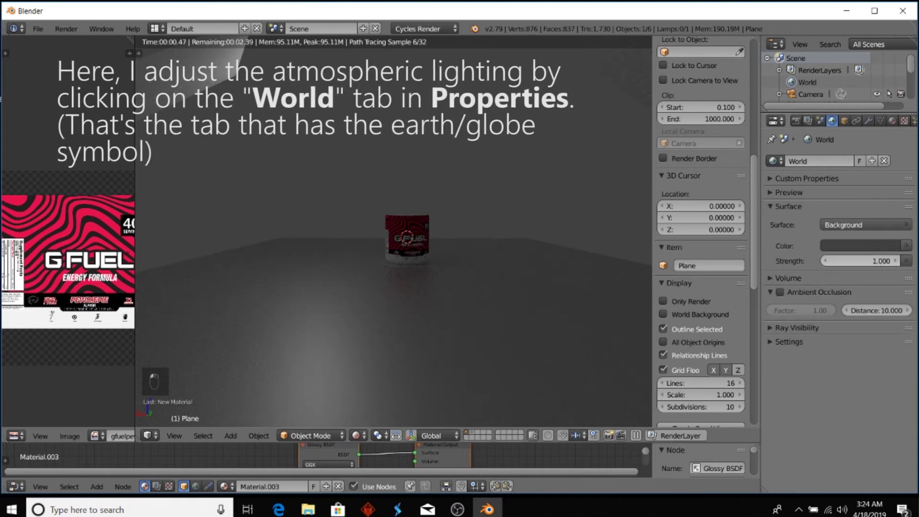
pyautogui.press('BackSpace')
pyautogui.moveTo(859, 261); pyautogui.dragTo(881, 261)
pyautogui.moveTo(510, 237); pyautogui.dragTo(523, 251, button='middle')
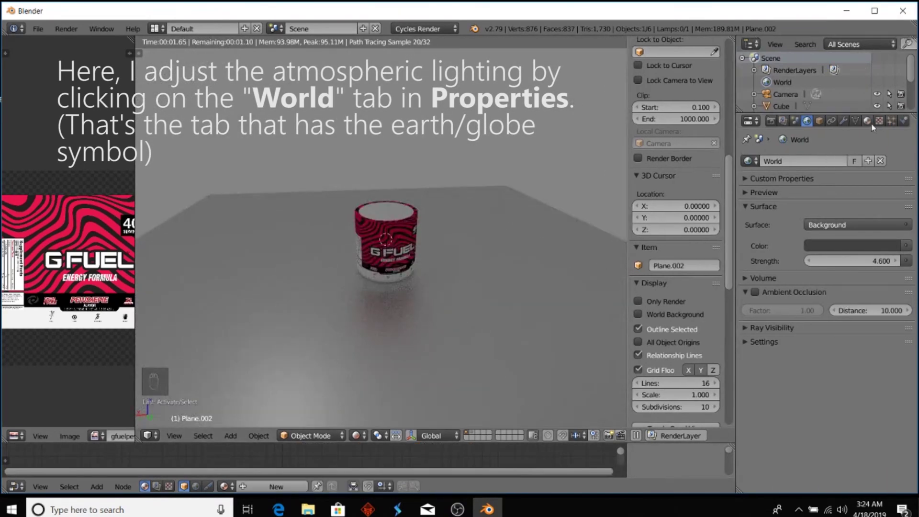
# Change the floor plane's surface shader to Principled BSDF
pyautogui.click(867, 121)
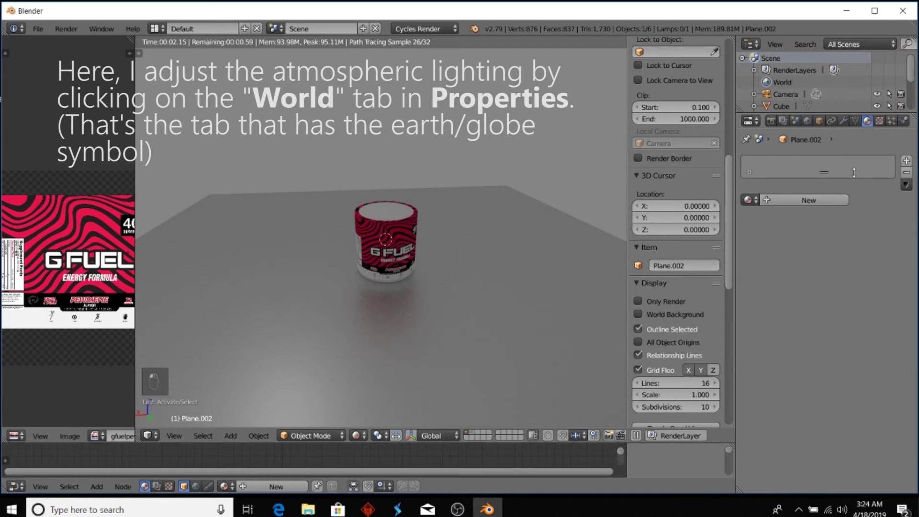
pyautogui.rightClick(525, 254)
pyautogui.click(873, 262)
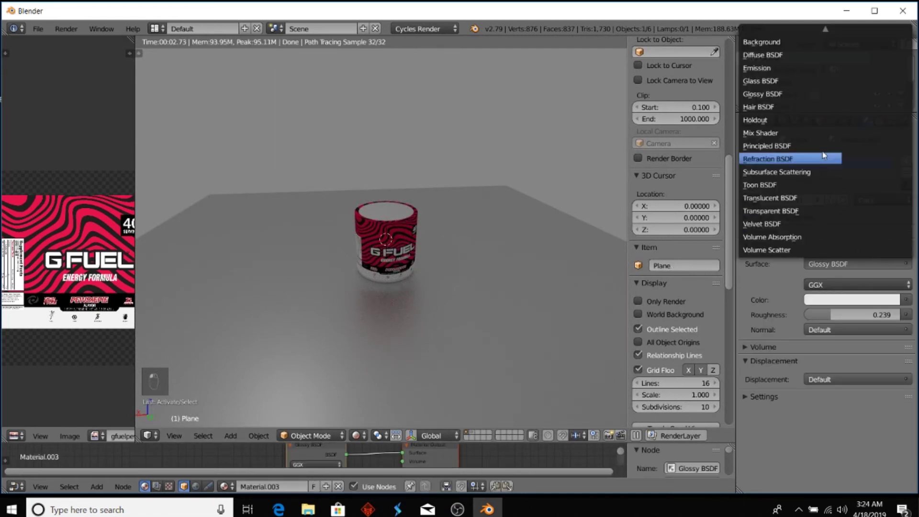
pyautogui.click(814, 146)
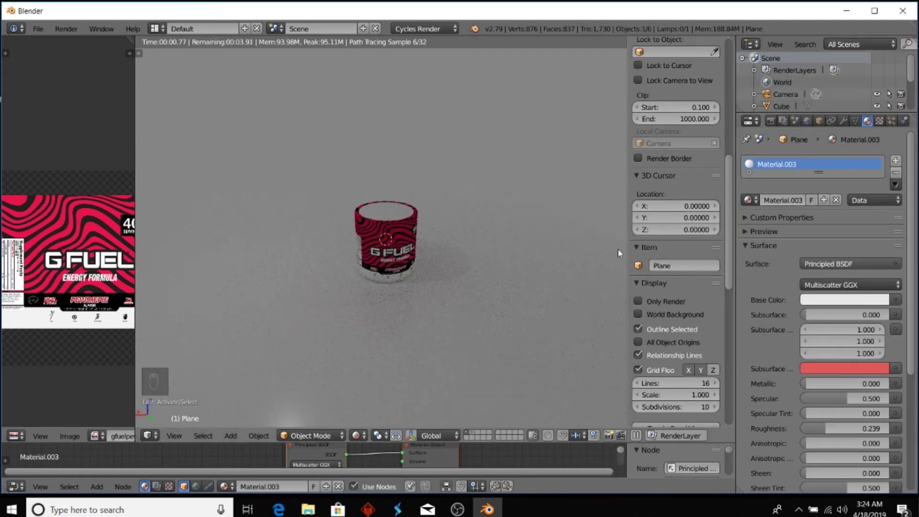
# Set the floor material's metallic value to 0.160 and its roughness to 0.108 for a shiny reflection
pyautogui.moveTo(814, 383); pyautogui.dragTo(838, 384)
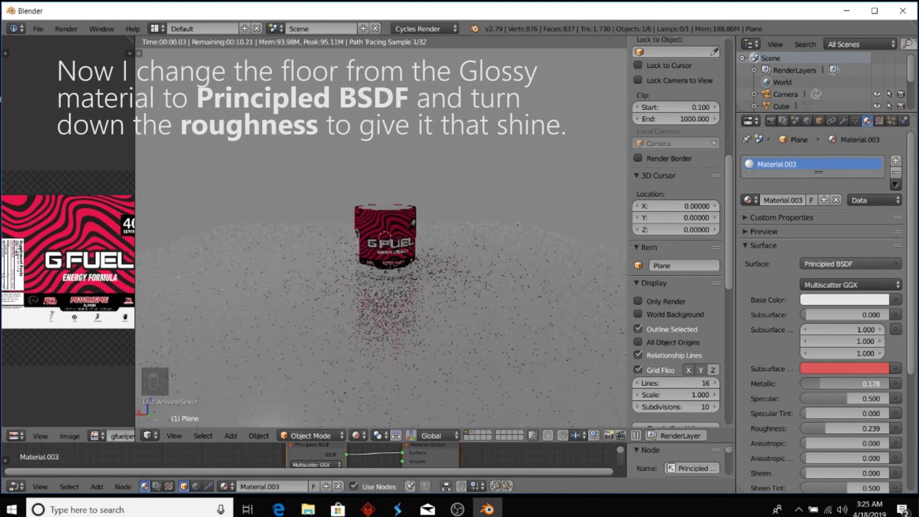
pyautogui.moveTo(819, 384); pyautogui.dragTo(820, 386)
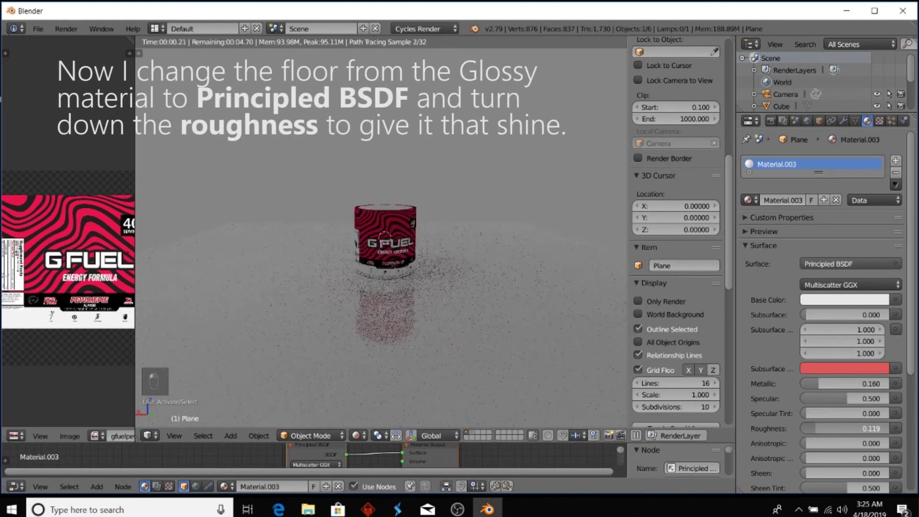
pyautogui.moveTo(859, 428); pyautogui.dragTo(810, 427)
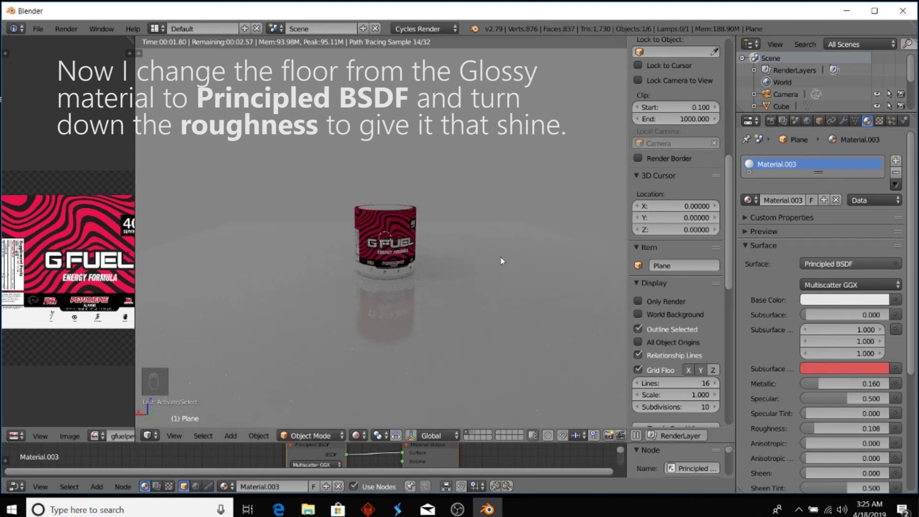
# Give the small plane Plane.002 a new material with an Emission surface shader
pyautogui.scroll(2, 501, 260)
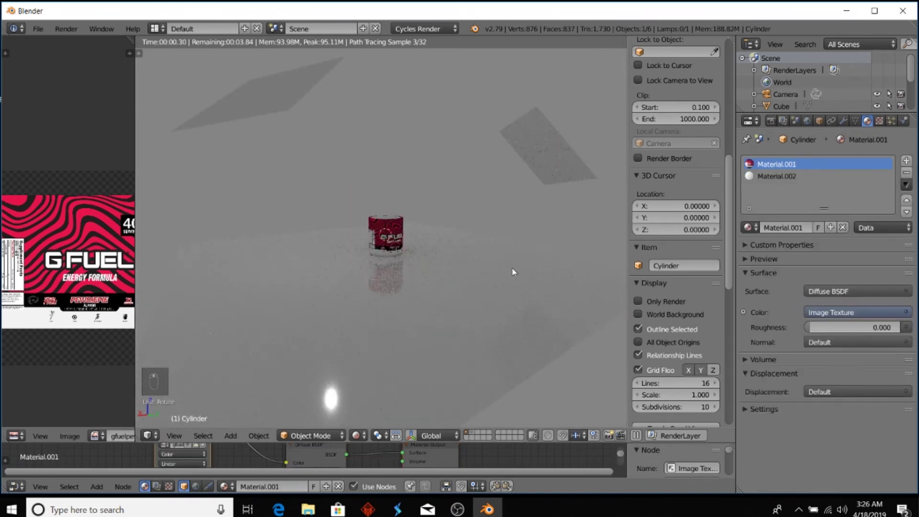
pyautogui.rightClick(569, 153)
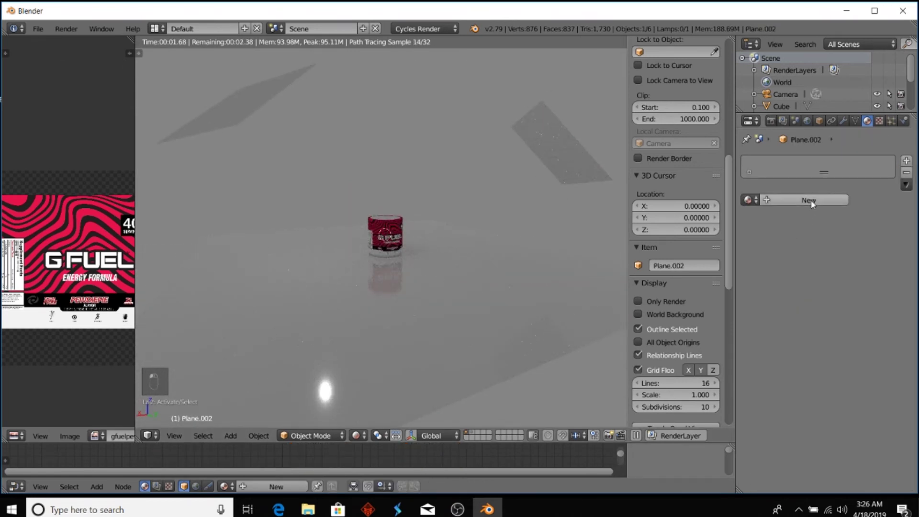
pyautogui.click(809, 200)
pyautogui.click(829, 263)
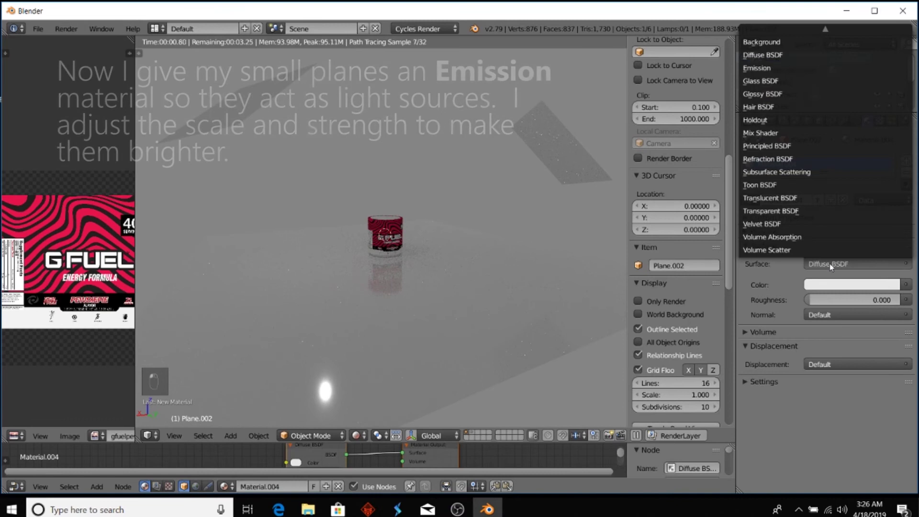
pyautogui.click(753, 68)
# Give the other small plane, Plane.001, its own new material with an Emission surface shader
pyautogui.rightClick(268, 153)
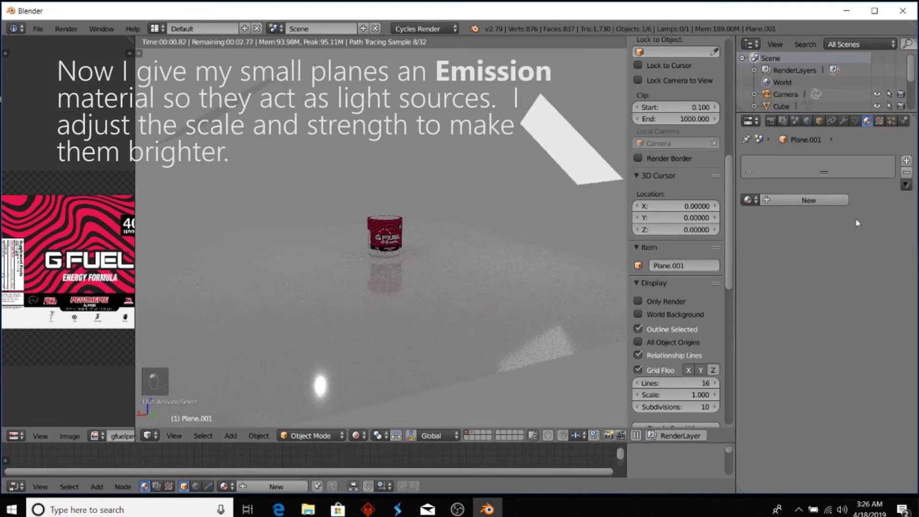
pyautogui.click(823, 203)
pyautogui.click(842, 264)
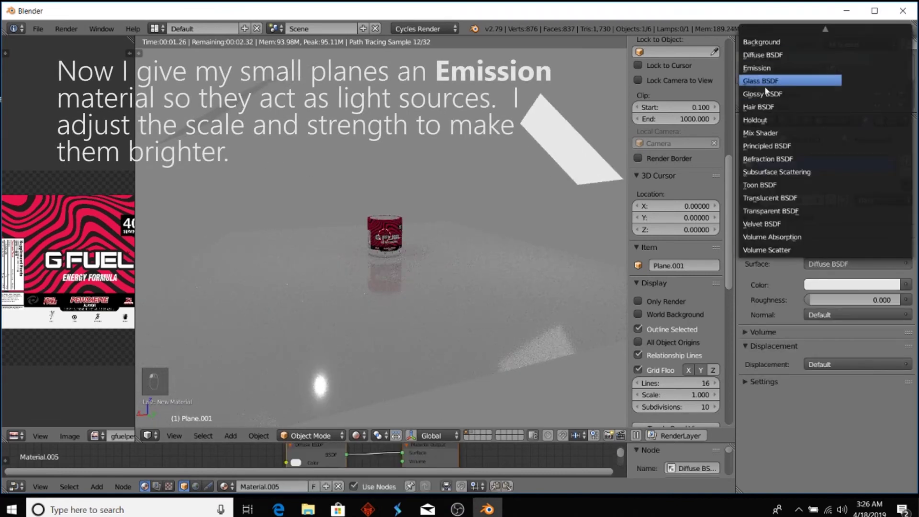
pyautogui.click(778, 72)
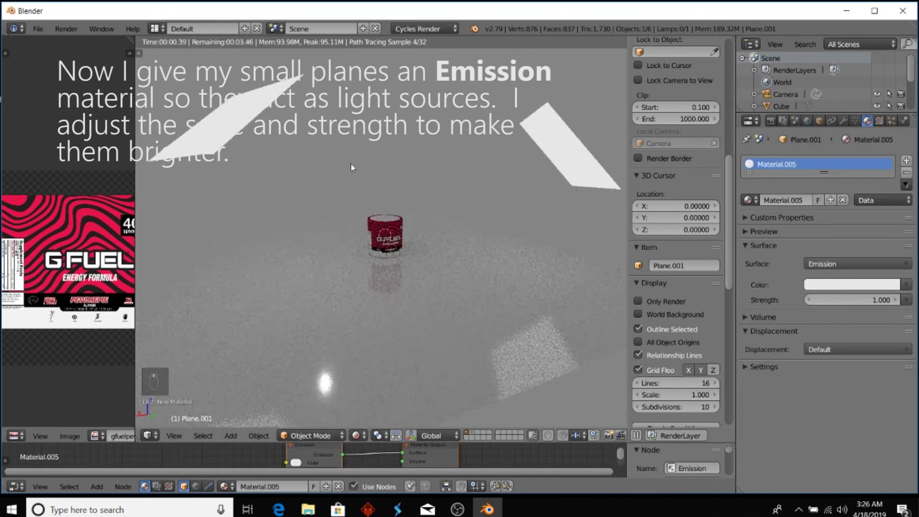
# Switch the viewport to Solid shading and scale up both light planes, Plane.001 and Plane.002
pyautogui.press('z')
pyautogui.press('z')
pyautogui.press('s')
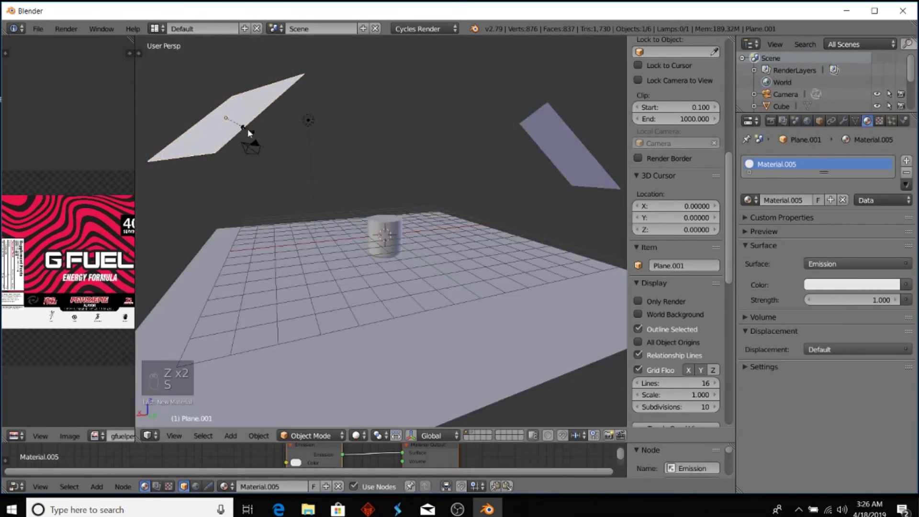
pyautogui.click(257, 132)
pyautogui.rightClick(553, 150)
pyautogui.press('s')
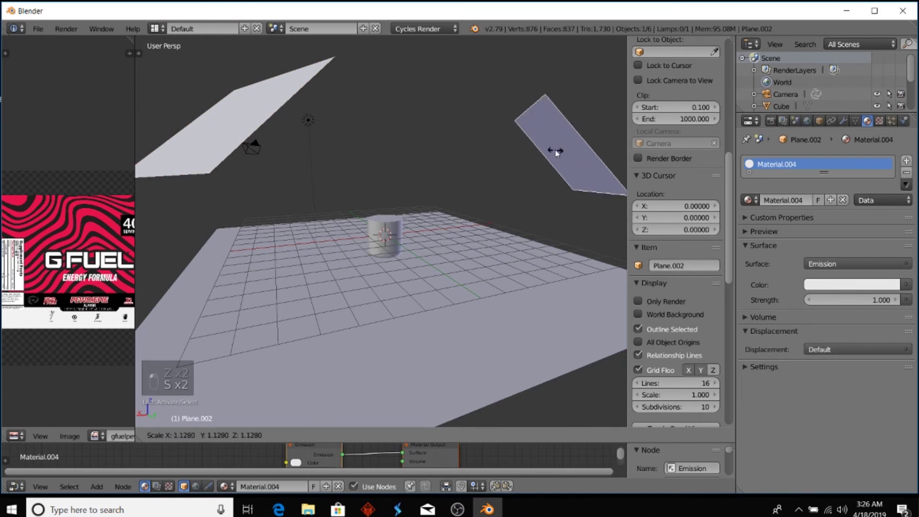
pyautogui.click(550, 148)
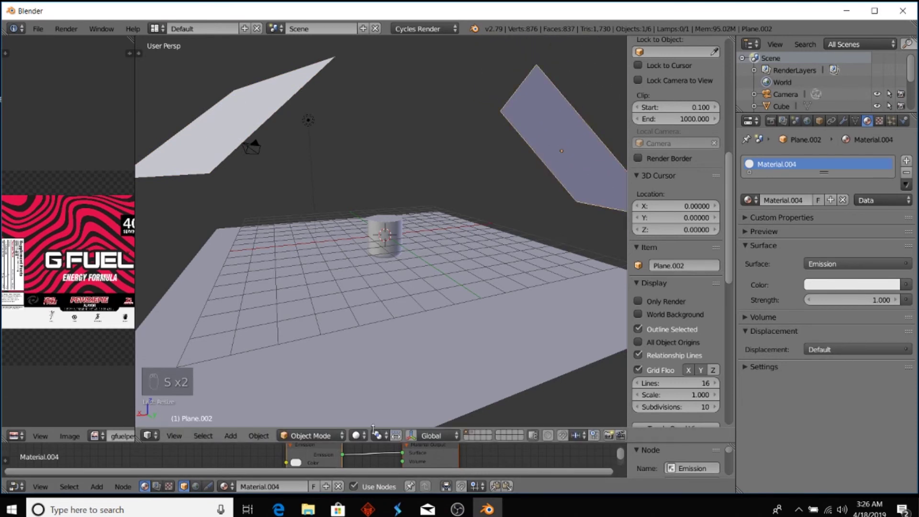
# Return the viewport to Rendered shading and reset the World background strength to 0.000
pyautogui.click(359, 435)
pyautogui.click(384, 357)
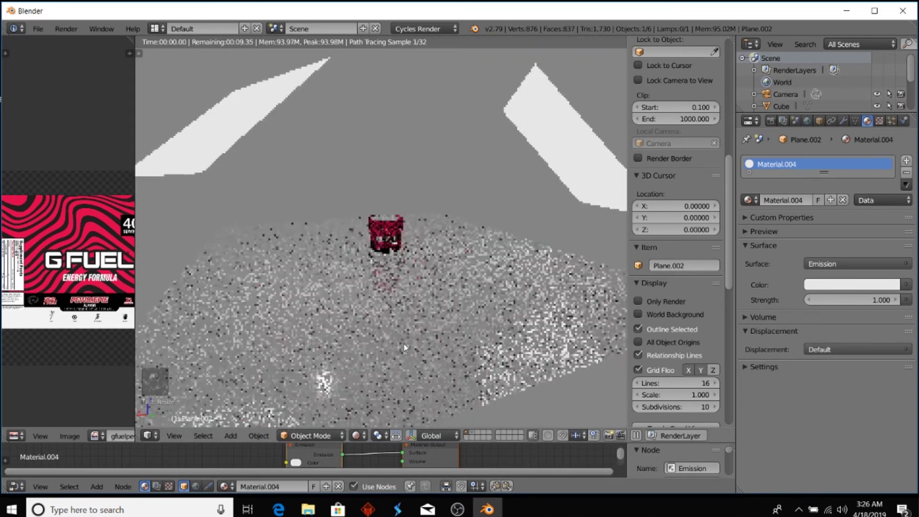
pyautogui.scroll(6, 395, 341)
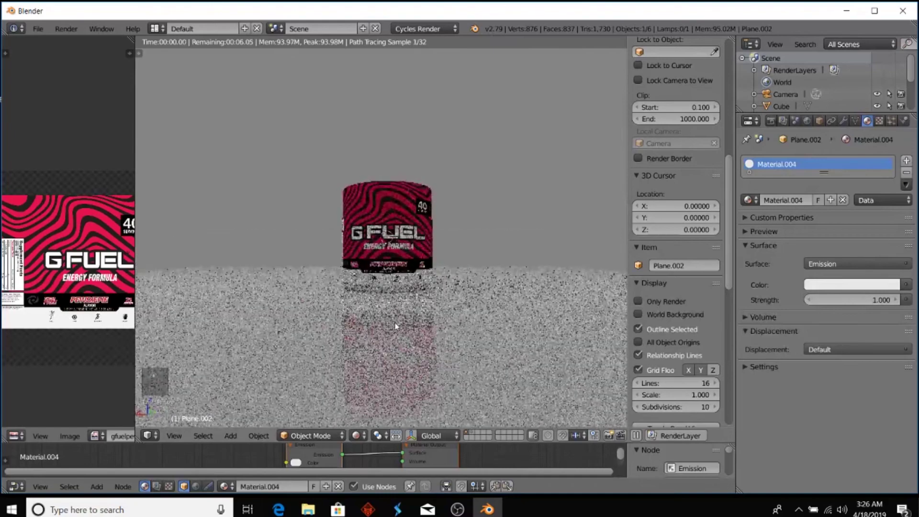
pyautogui.scroll(2, 397, 328)
pyautogui.moveTo(397, 329); pyautogui.dragTo(425, 223, button='middle')
pyautogui.scroll(-8, 437, 250)
pyautogui.scroll(3, 425, 221)
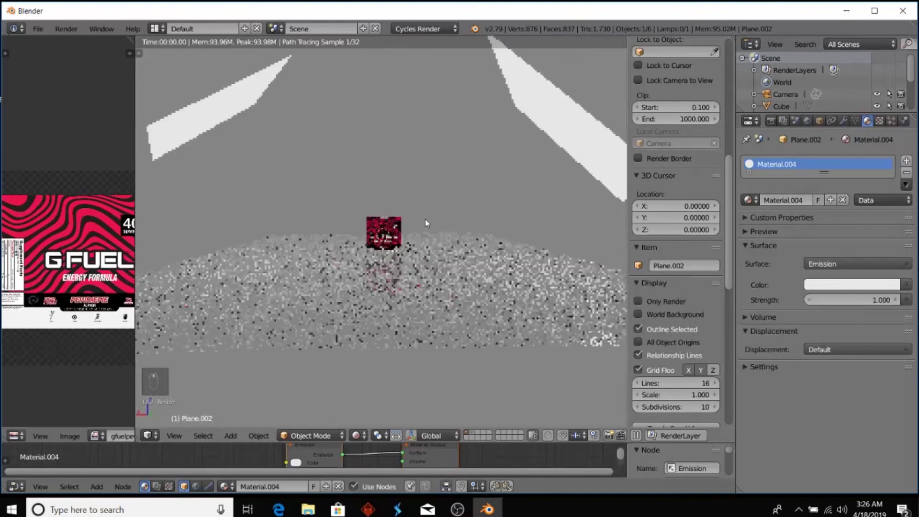
pyautogui.click(807, 121)
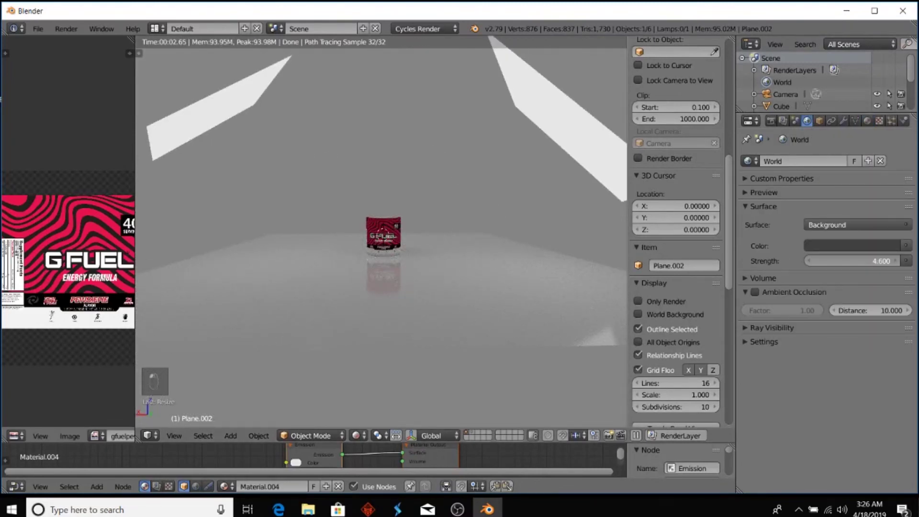
pyautogui.press('BackSpace')
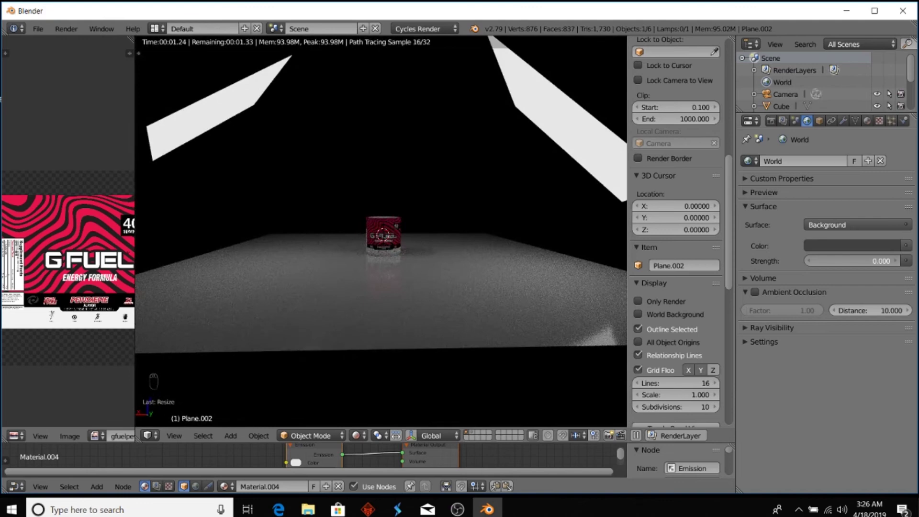
# Set the emission strength of Plane.002's material to 2.300
pyautogui.scroll(5, 394, 261)
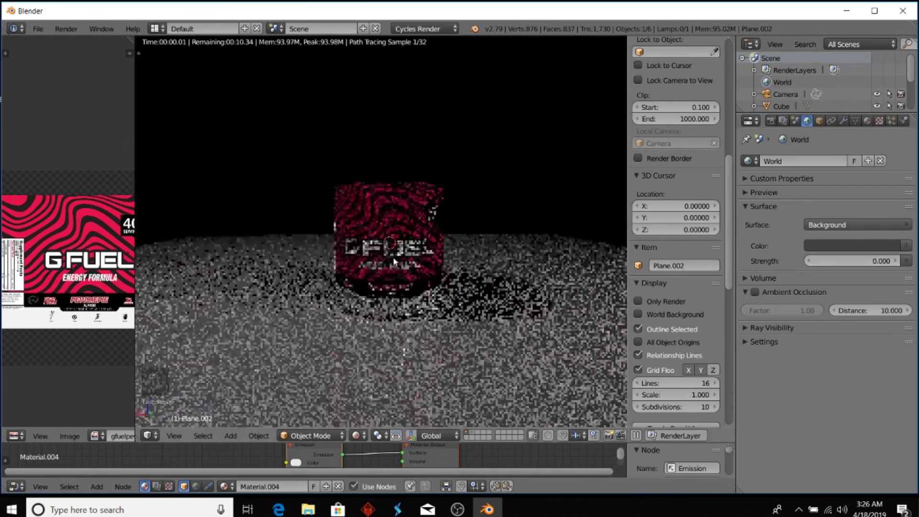
pyautogui.scroll(2, 400, 264)
pyautogui.scroll(-6, 451, 260)
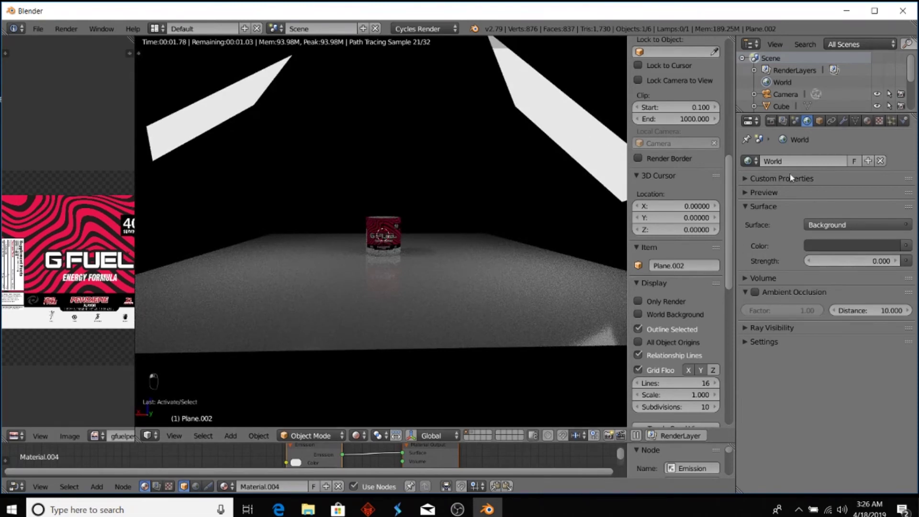
pyautogui.click(868, 121)
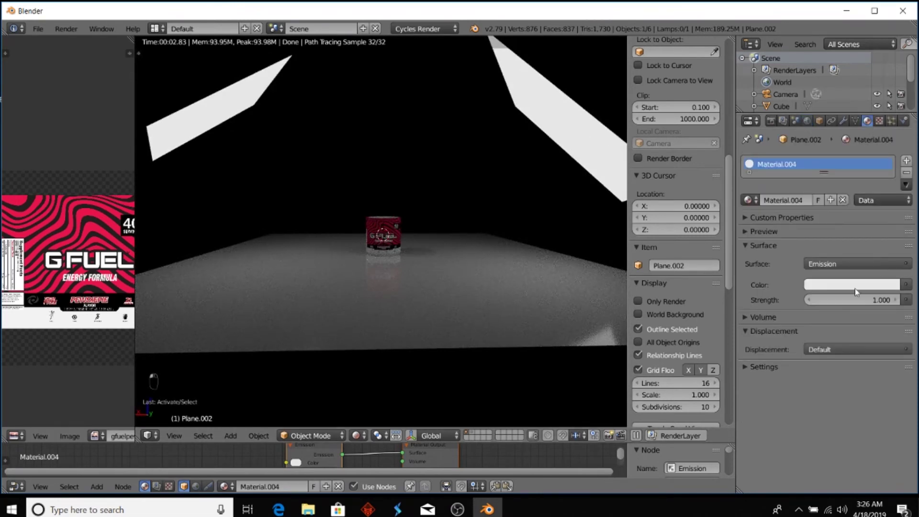
pyautogui.moveTo(856, 300); pyautogui.dragTo(881, 300)
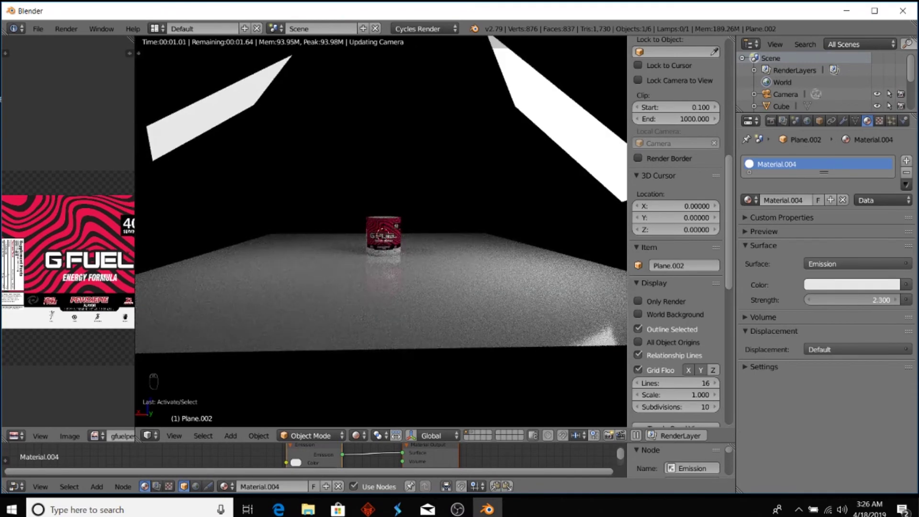
# Reposition both light planes around the can, lowering Plane.001 and rotating it by about -22 degrees
pyautogui.moveTo(606, 147); pyautogui.dragTo(575, 113, button='right')
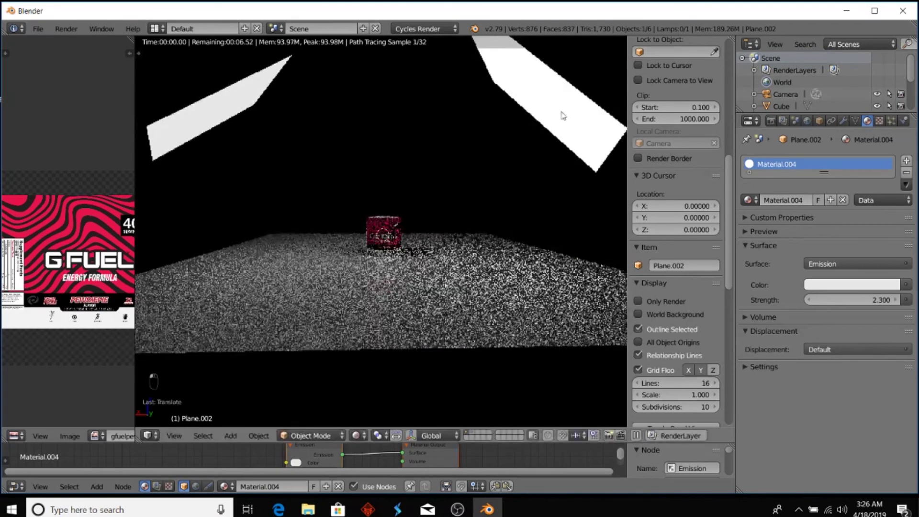
pyautogui.moveTo(203, 138); pyautogui.dragTo(225, 188)
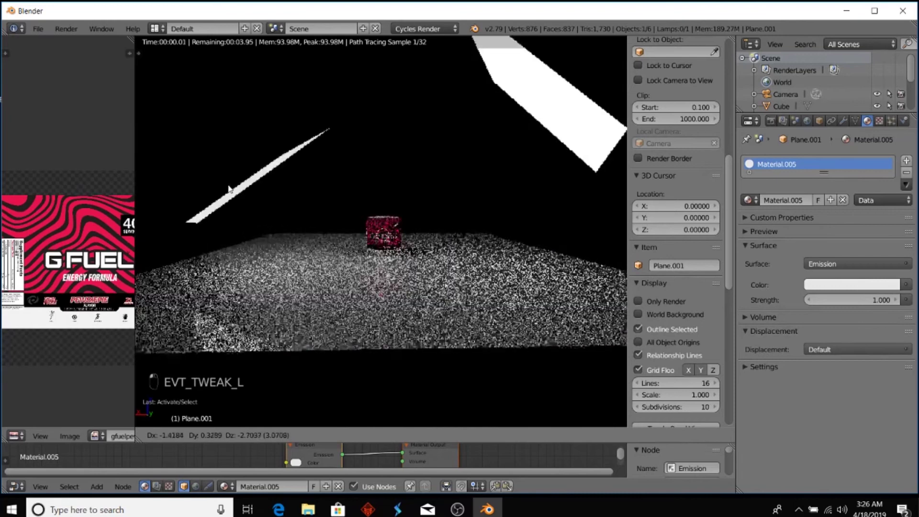
pyautogui.press('r')
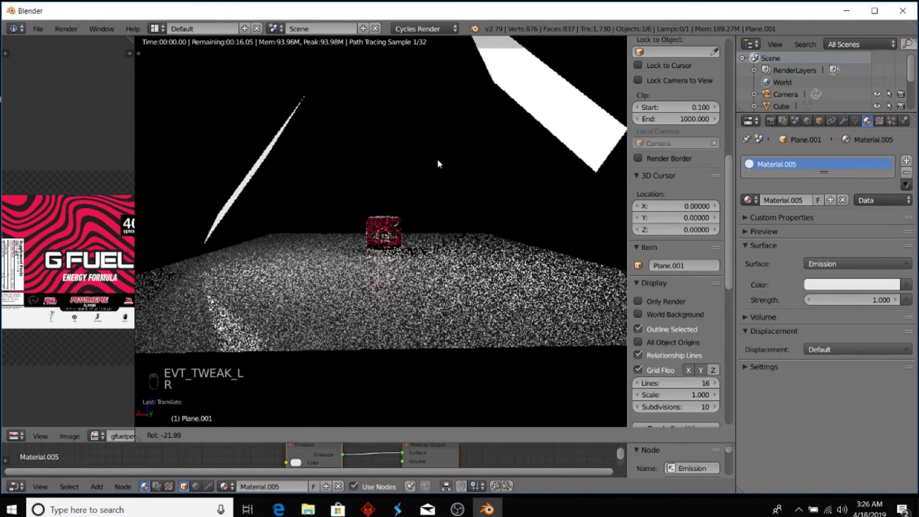
pyautogui.click(438, 159)
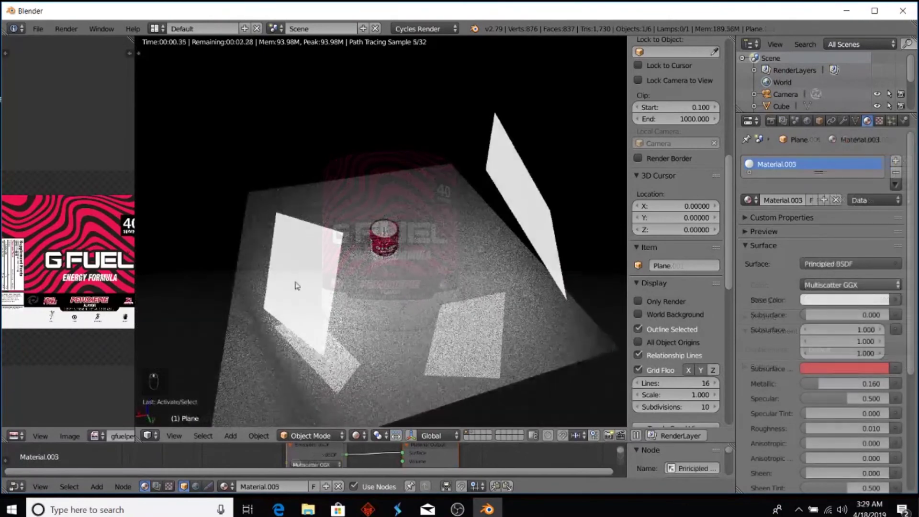
# Duplicate the Plane.001 light plane to create a third light source for the can
pyautogui.click(297, 285)
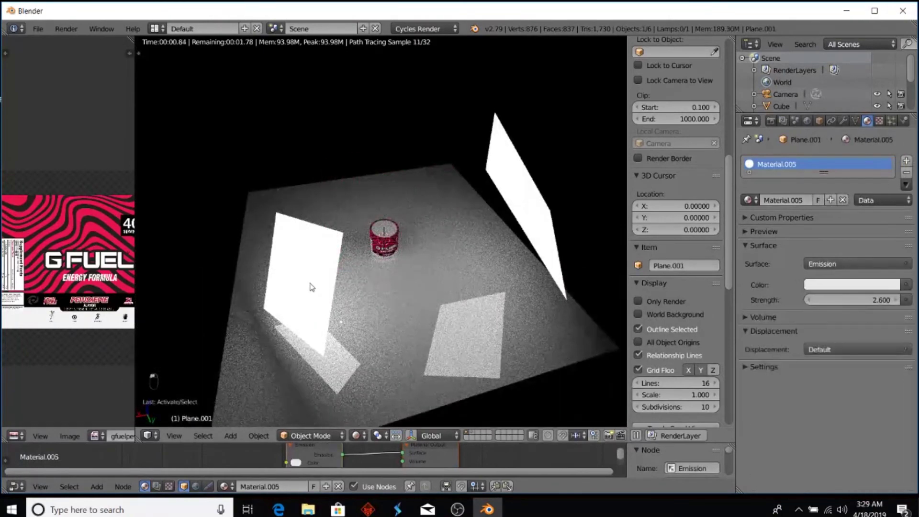
pyautogui.moveTo(312, 283); pyautogui.dragTo(451, 304, button='middle')
pyautogui.hotkey('shift', 'd')
pyautogui.click(300, 231)
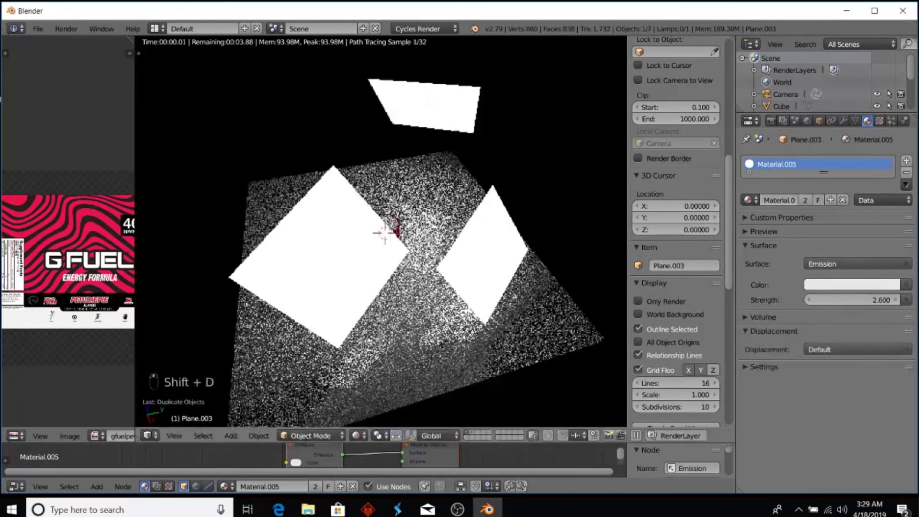
# Move the duplicated light plane along the Y and X axes to the can's far side
pyautogui.press('g')
pyautogui.press('y')
pyautogui.click(323, 221)
pyautogui.press('g')
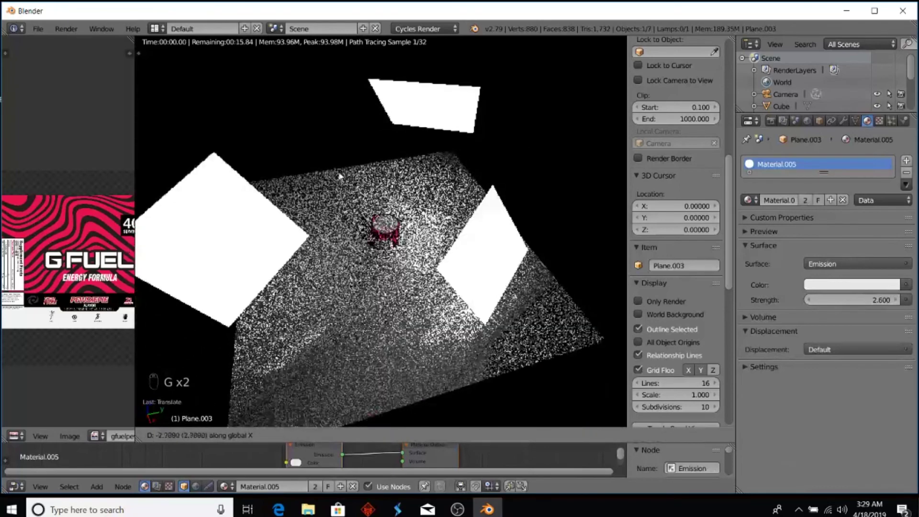
pyautogui.click(355, 109)
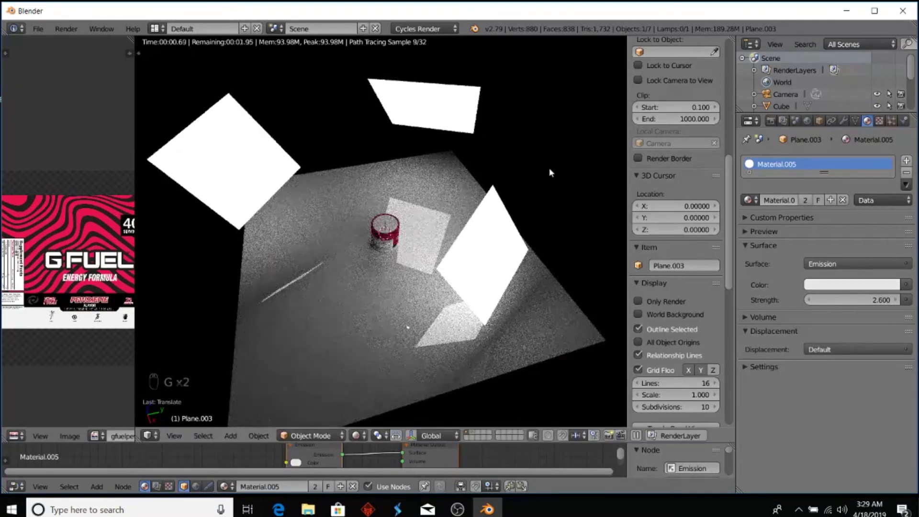
# Rotate the duplicated light plane about the Z axis and raise it along Z above and behind the can
pyautogui.press('r')
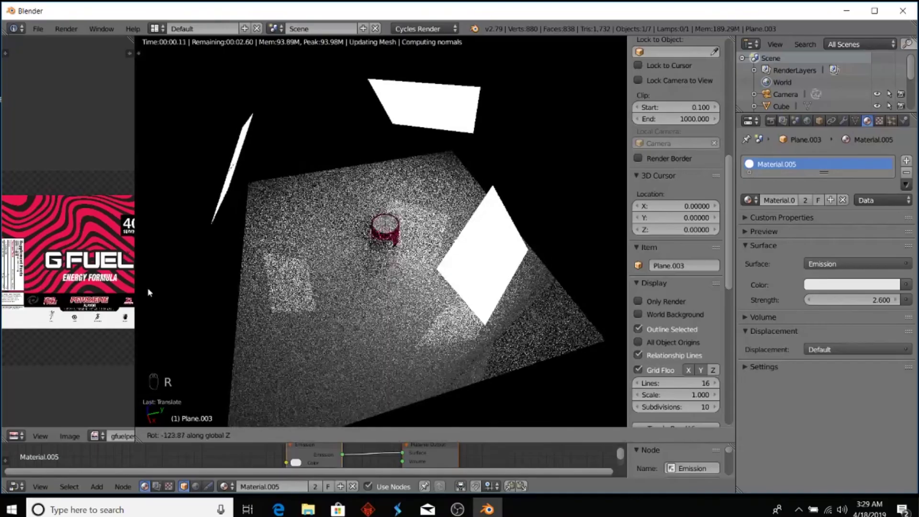
pyautogui.click(168, 313)
pyautogui.moveTo(544, 178); pyautogui.dragTo(441, 215, button='middle')
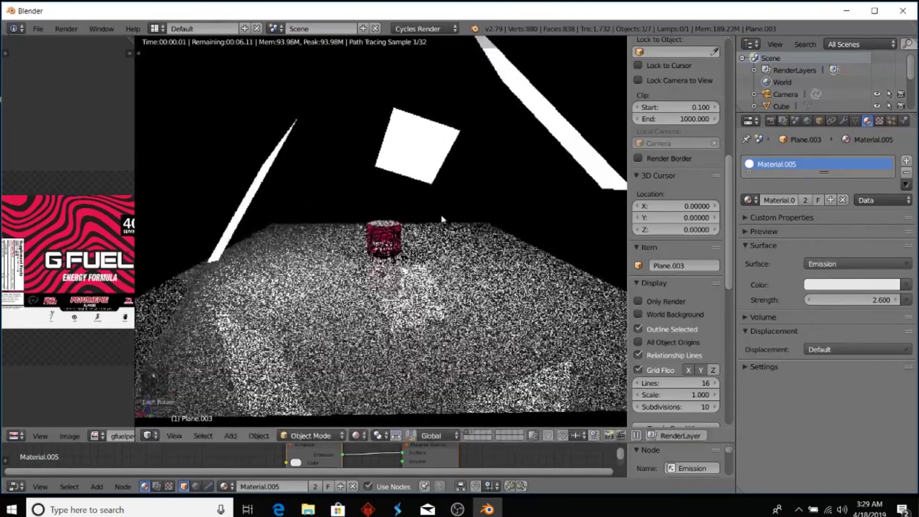
pyautogui.scroll(4, 441, 215)
pyautogui.press('g')
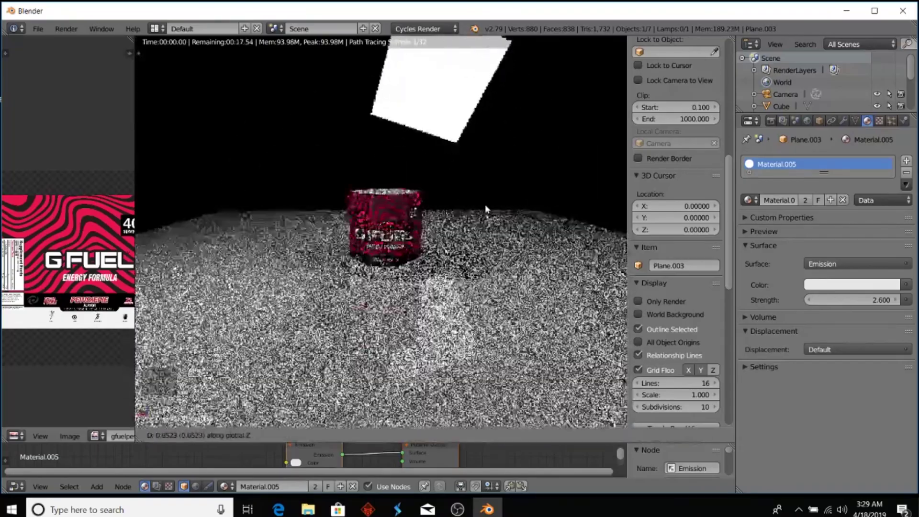
pyautogui.click(494, 192)
pyautogui.scroll(-3, 496, 218)
pyautogui.moveTo(496, 218); pyautogui.dragTo(496, 209, button='middle')
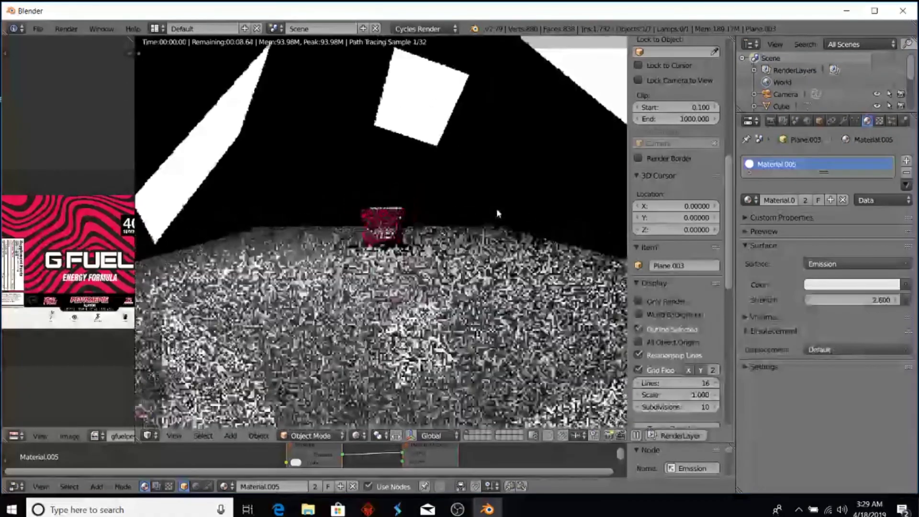
pyautogui.moveTo(493, 240); pyautogui.dragTo(494, 238, button='middle')
pyautogui.scroll(5, 494, 237)
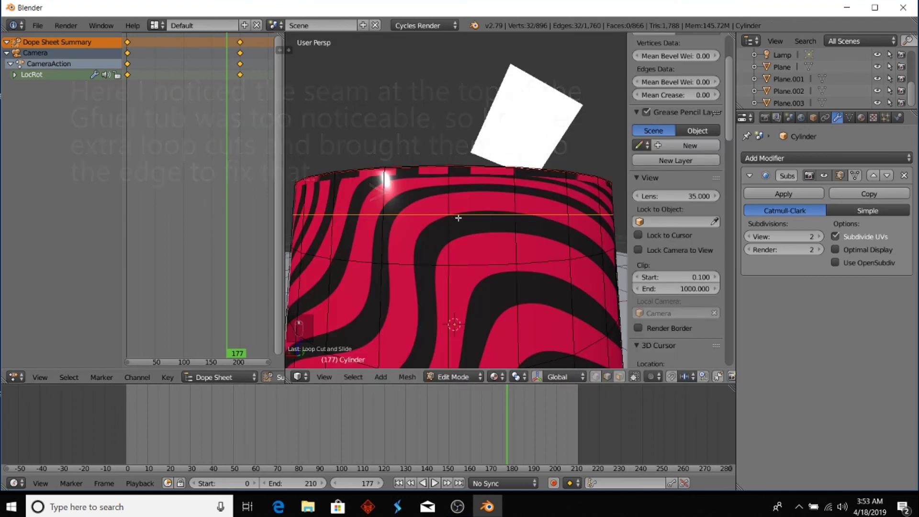
# Undo the last loop cut on the can and add a new one around its upper side
pyautogui.hotkey('ctrl', 'z')
pyautogui.moveTo(441, 221); pyautogui.dragTo(429, 251, button='middle')
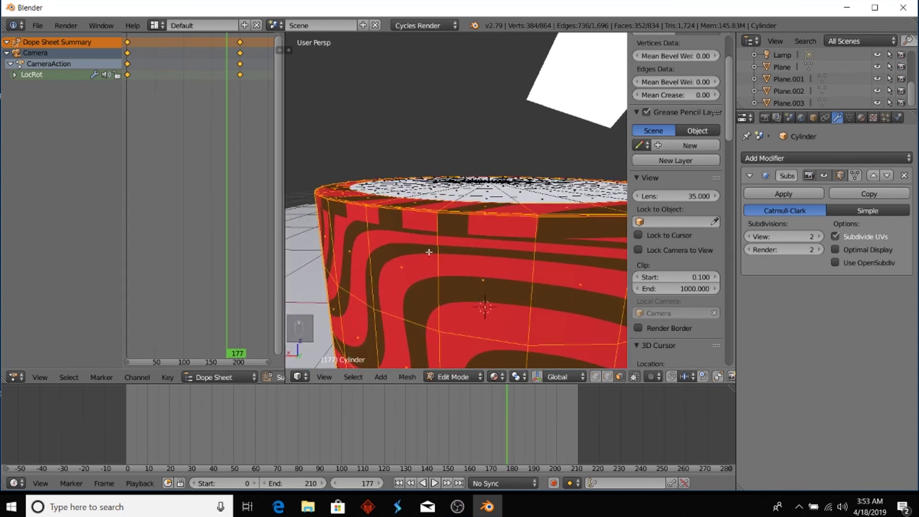
pyautogui.hotkey('ctrl', 'r')
pyautogui.click(429, 253)
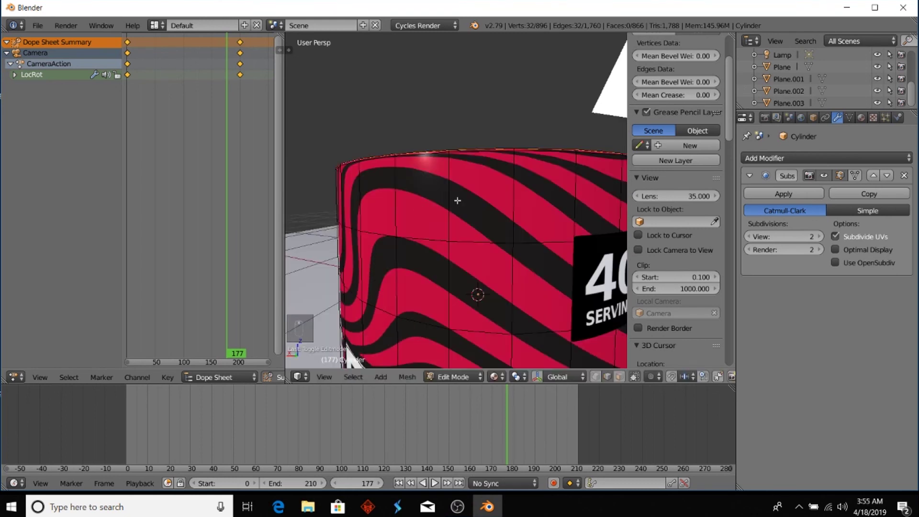
# Add a loop cut a little below the can's upper rim and bevel it into a narrow band
pyautogui.hotkey('ctrl', 'r')
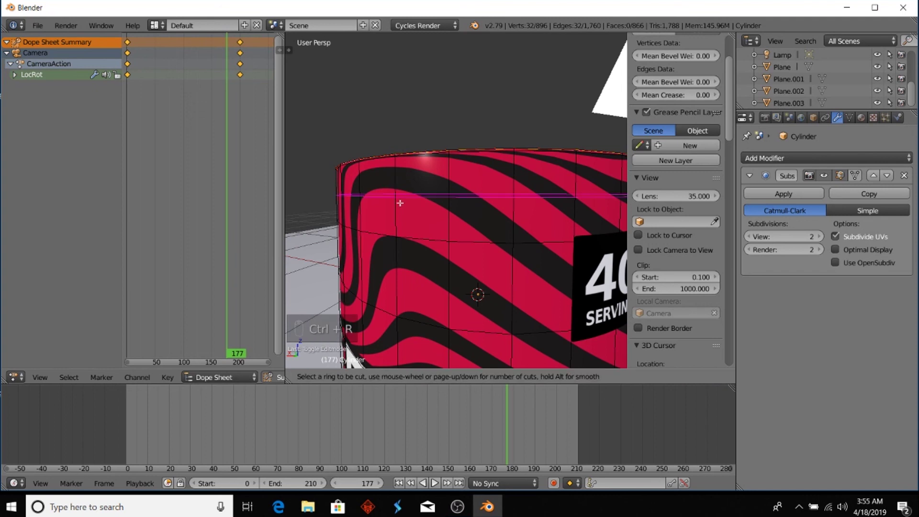
pyautogui.click(401, 203)
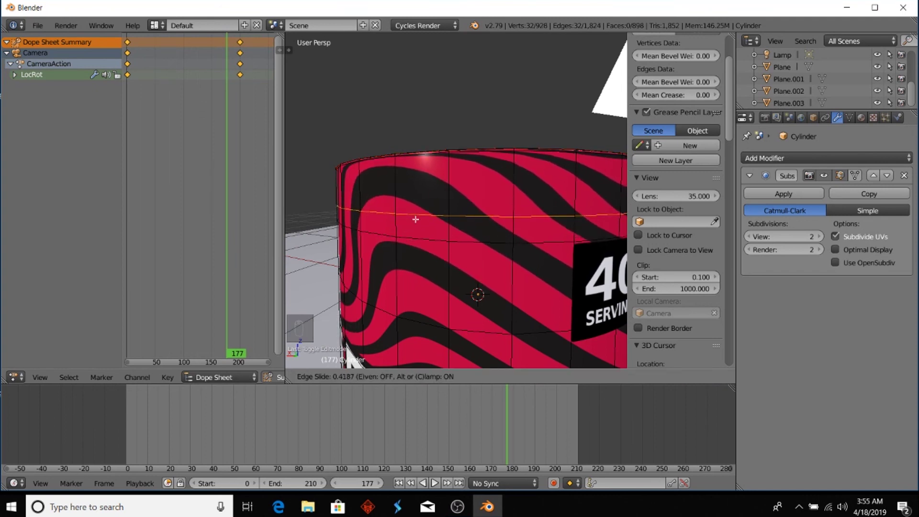
pyautogui.click(413, 227)
pyautogui.scroll(2, 442, 239)
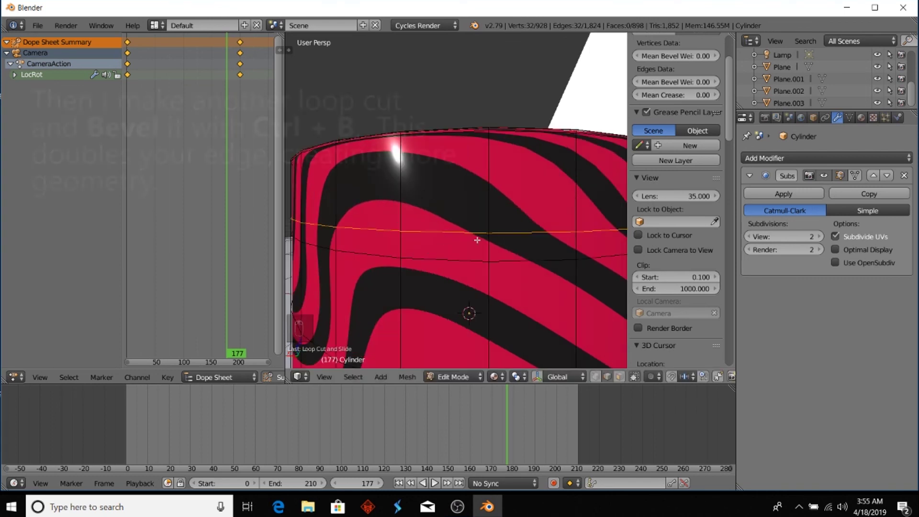
pyautogui.hotkey('ctrl', 'b')
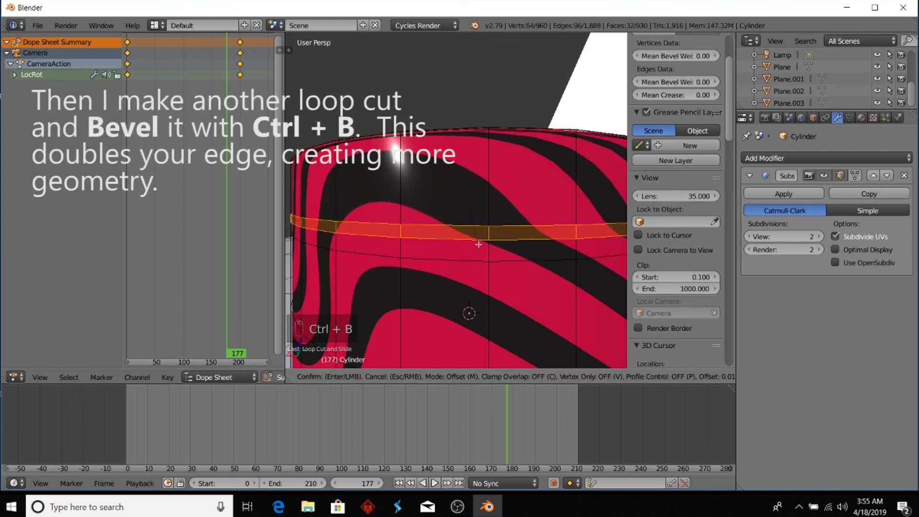
pyautogui.click(467, 216)
# Extrude the beveled band and scale it inward to about 0.99 to form the lid indentation
pyautogui.moveTo(485, 267); pyautogui.dragTo(535, 281, button='middle')
pyautogui.press('e')
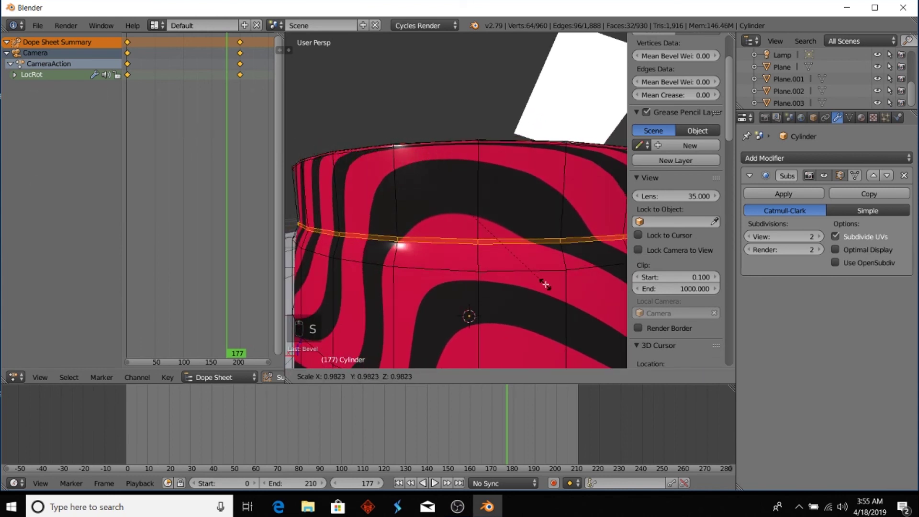
pyautogui.click(543, 287)
pyautogui.press('s')
pyautogui.press('e')
pyautogui.press('s')
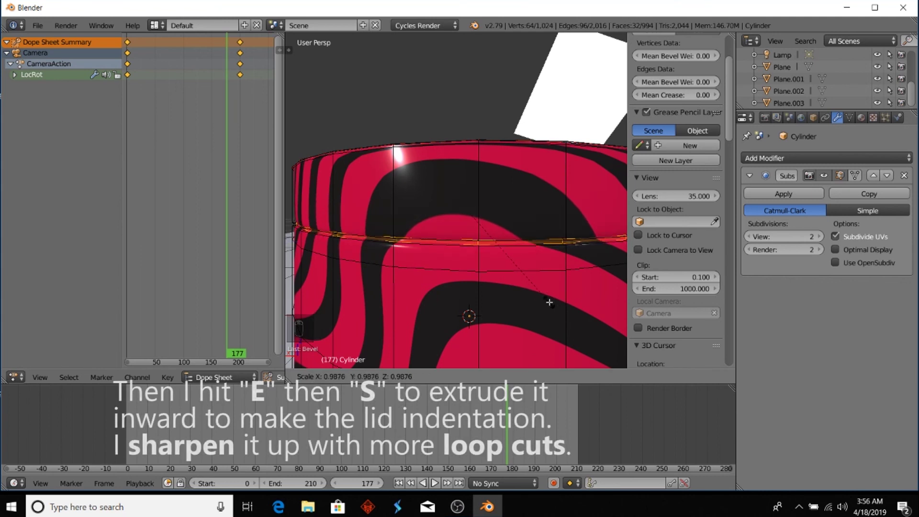
pyautogui.click(553, 302)
# Check the indentation in Object Mode and add a loop cut close below it to sharpen its lower edge
pyautogui.press('Tab')
pyautogui.scroll(-5, 547, 297)
pyautogui.moveTo(538, 288); pyautogui.dragTo(443, 265, button='middle')
pyautogui.scroll(5, 418, 262)
pyautogui.scroll(-3, 464, 277)
pyautogui.scroll(4, 427, 271)
pyautogui.press('Tab')
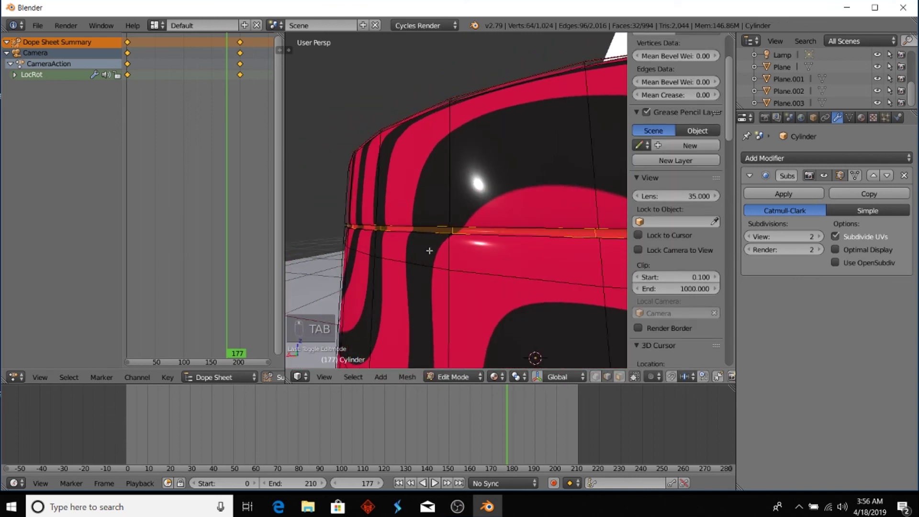
pyautogui.hotkey('ctrl', 'r')
pyautogui.click(445, 250)
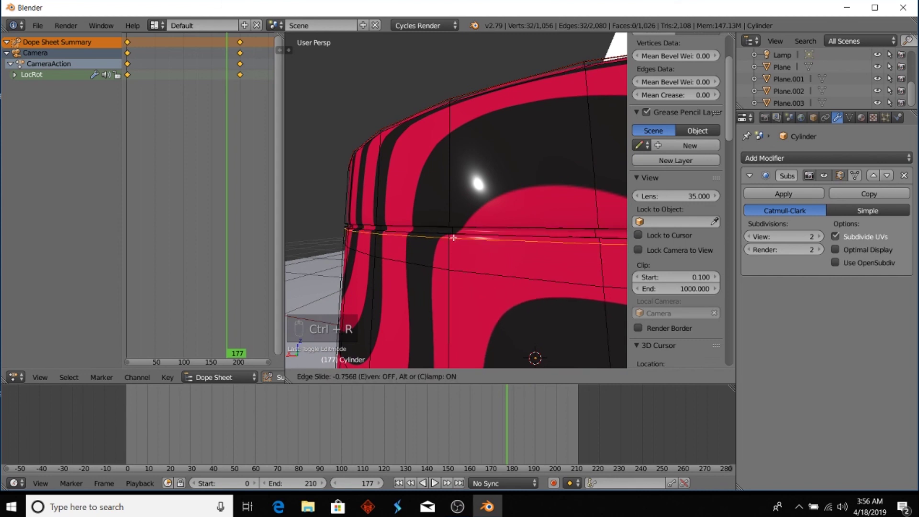
pyautogui.click(454, 234)
# Add a loop cut close above the lid indentation to sharpen its upper edge, and return to Object Mode
pyautogui.press('Tab')
pyautogui.scroll(-2, 451, 256)
pyautogui.scroll(2, 451, 258)
pyautogui.hotkey('ctrl', 'r')
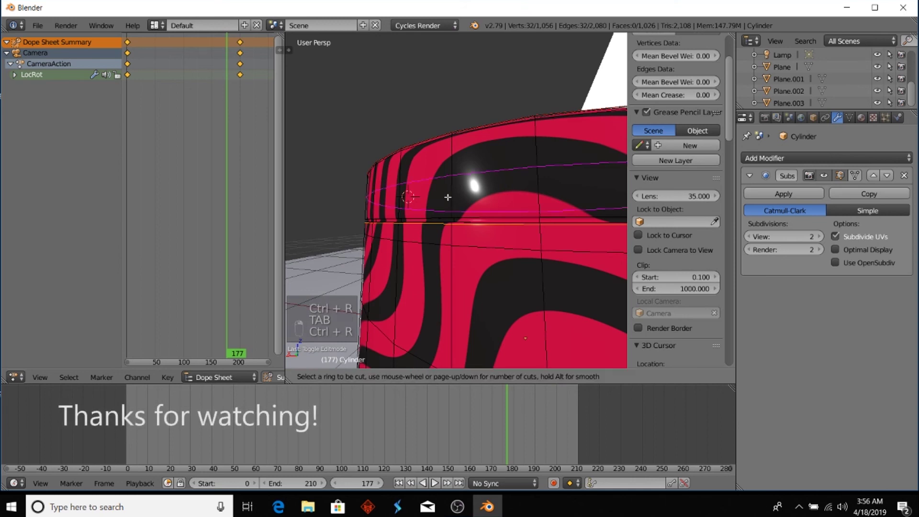
pyautogui.click(448, 196)
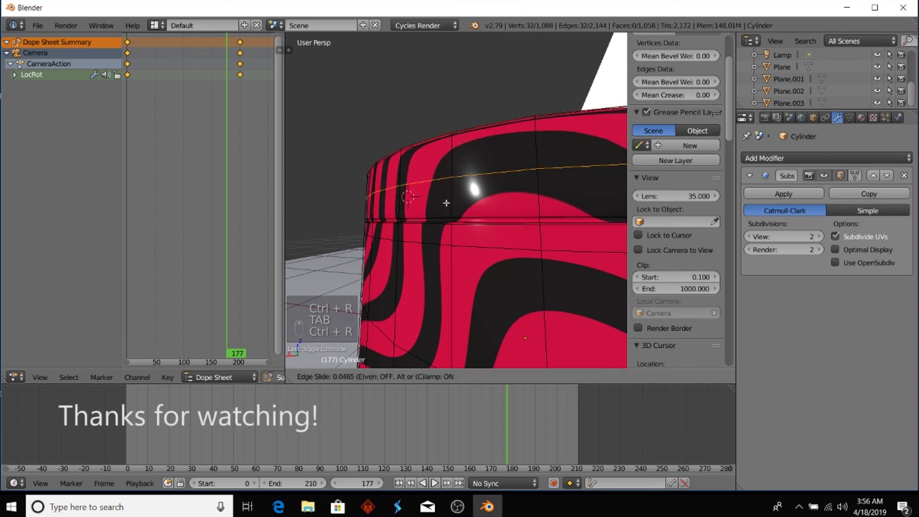
pyautogui.click(449, 237)
pyautogui.press('Tab')
pyautogui.scroll(-3, 446, 249)
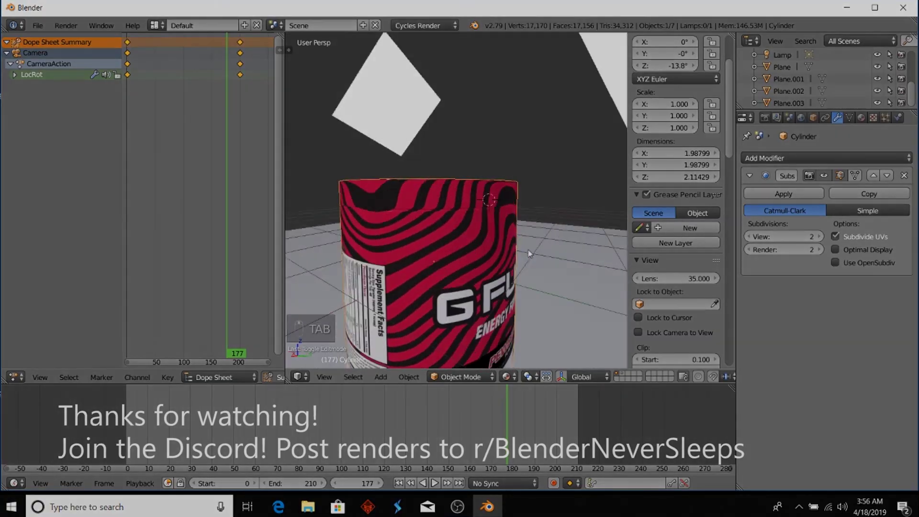